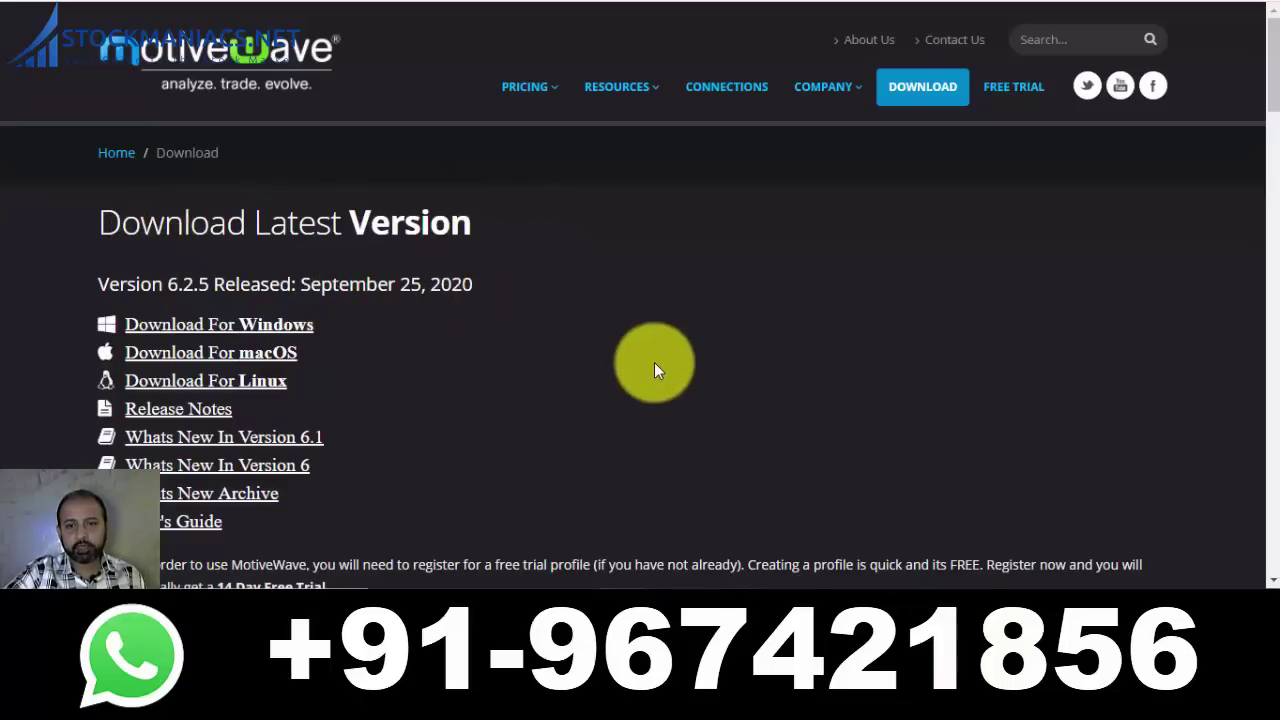
{"action": "left_click", "coordinate": [300, 330]}
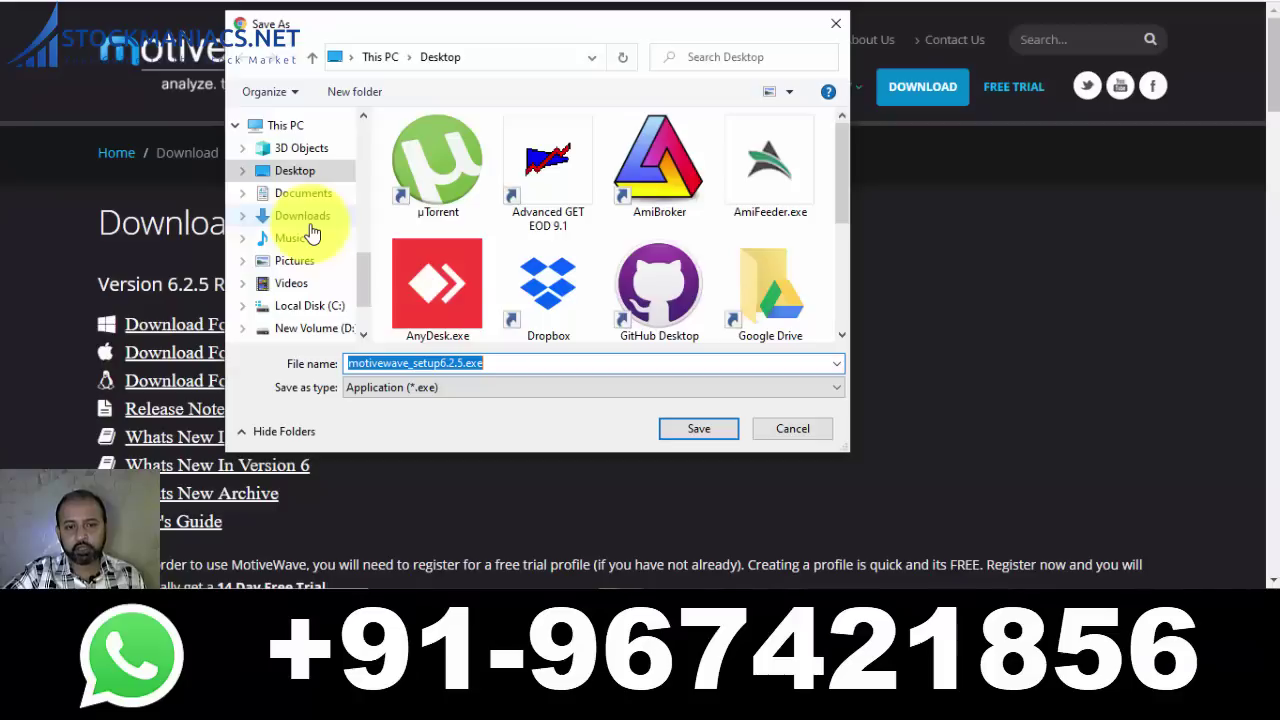
{"action": "left_click", "coordinate": [778, 429]}
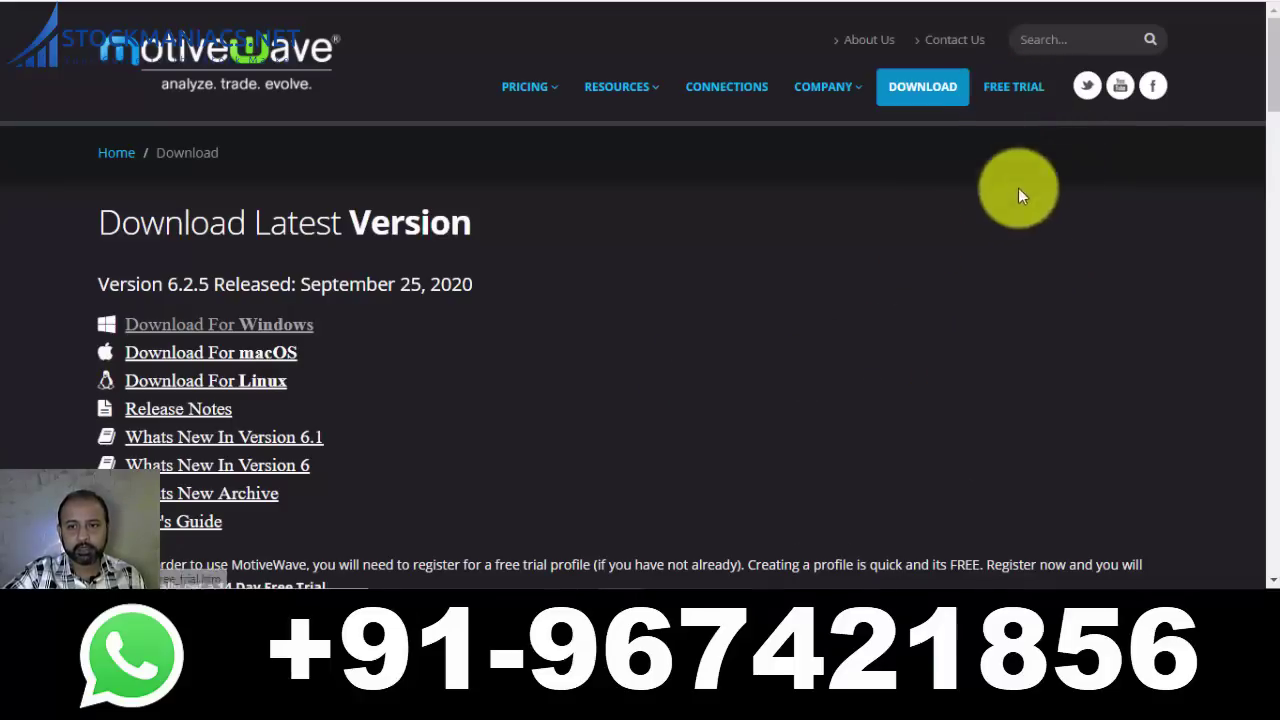
Bring up the MotiveWave free-trial registration form and put the cursor in its First Name field.
{"action": "left_click", "coordinate": [1004, 96]}
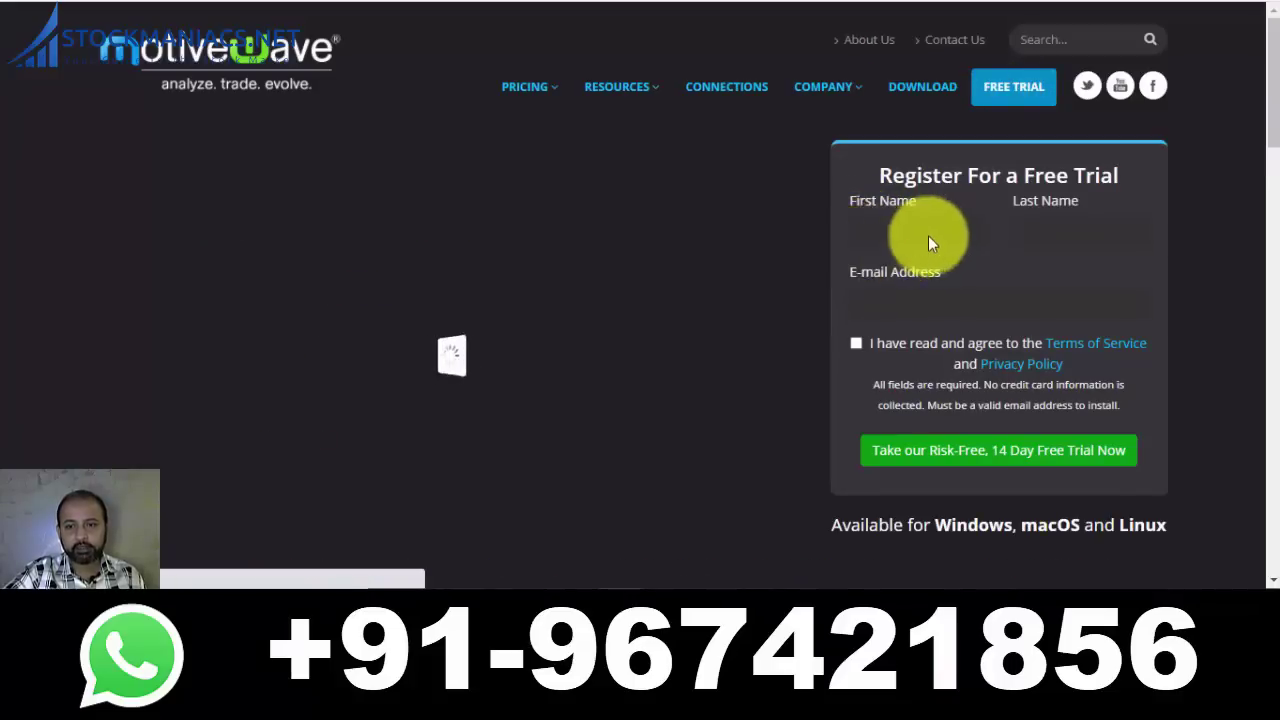
{"action": "left_click", "coordinate": [893, 230]}
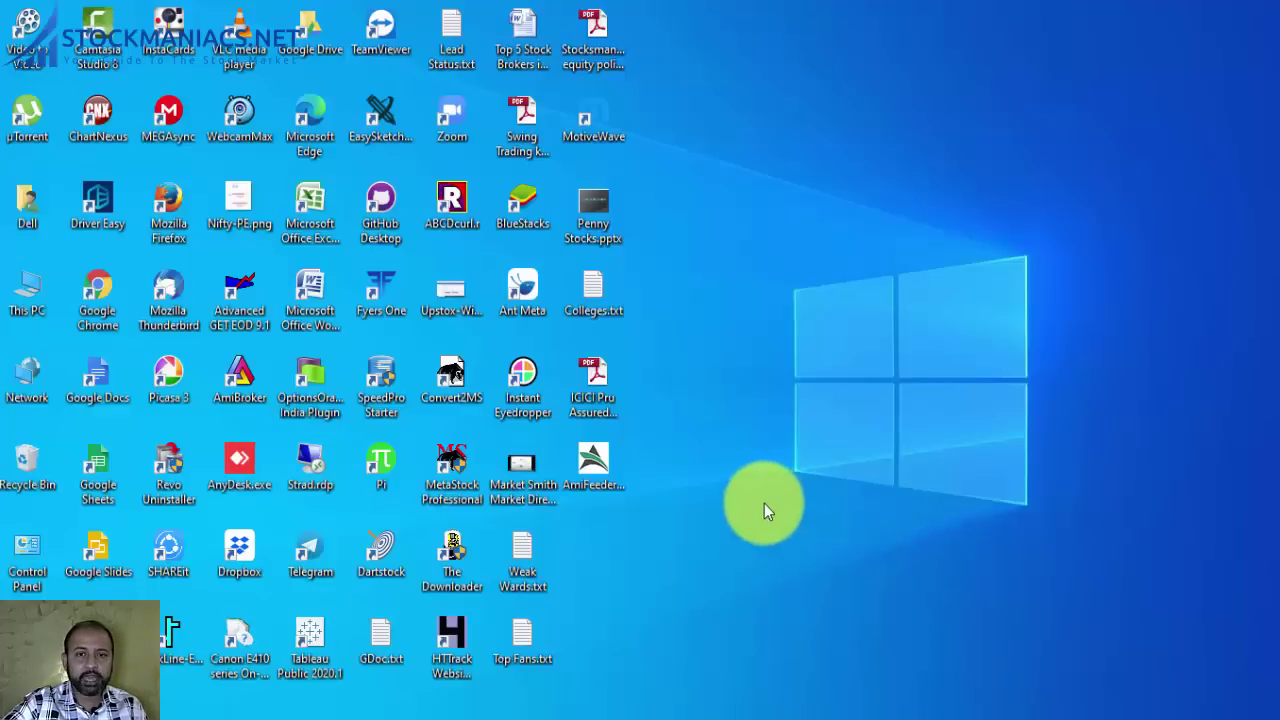
Launch MotiveWave from the desktop into the chosen workspace and dismiss the Oct-16-2020 trial expiry notice.
{"action": "double_click", "coordinate": [612, 135]}
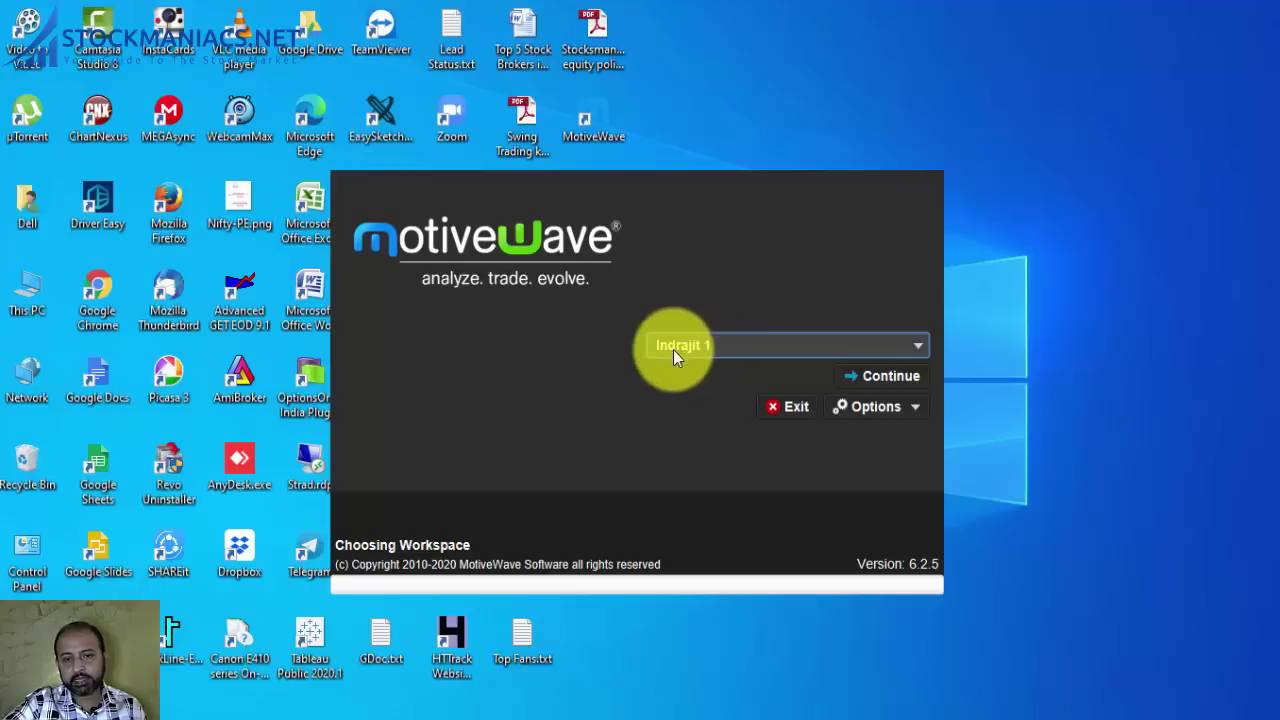
{"action": "left_click", "coordinate": [868, 379]}
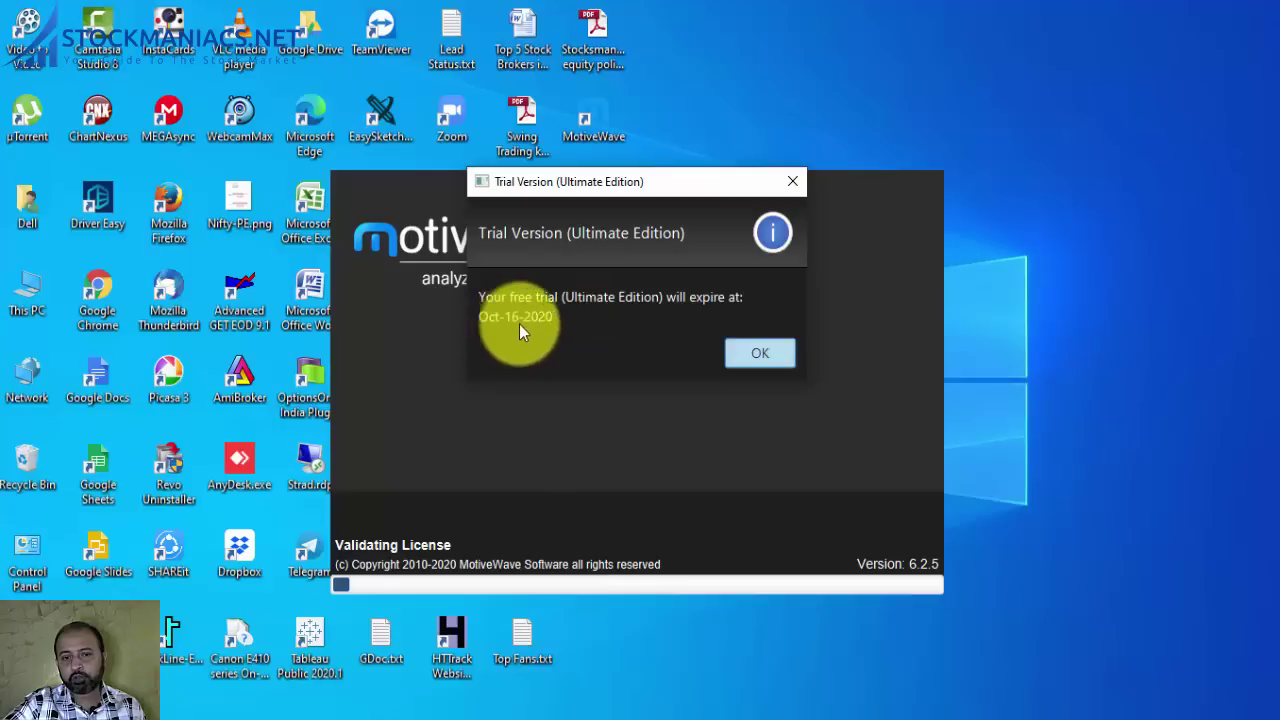
{"action": "left_click", "coordinate": [763, 357]}
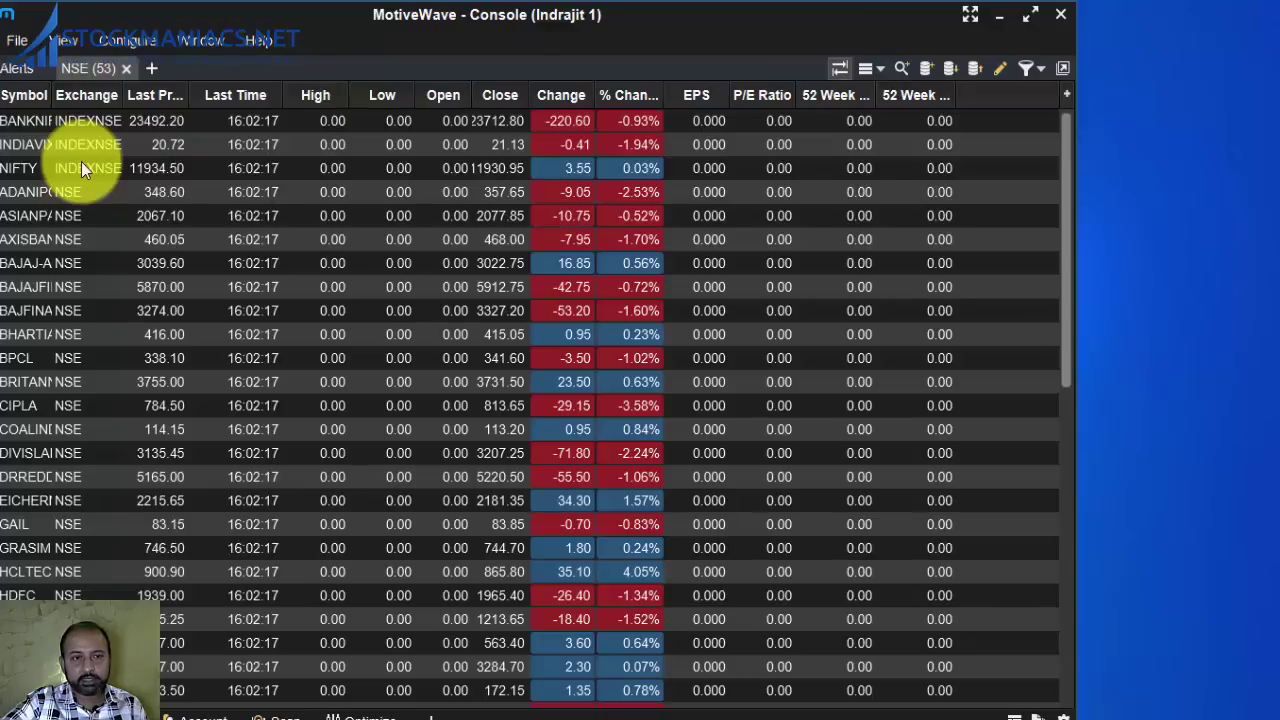
Add a Watch List component beside the NSE tab and choose Create in the Open Watch List dialog.
{"action": "left_click", "coordinate": [151, 69]}
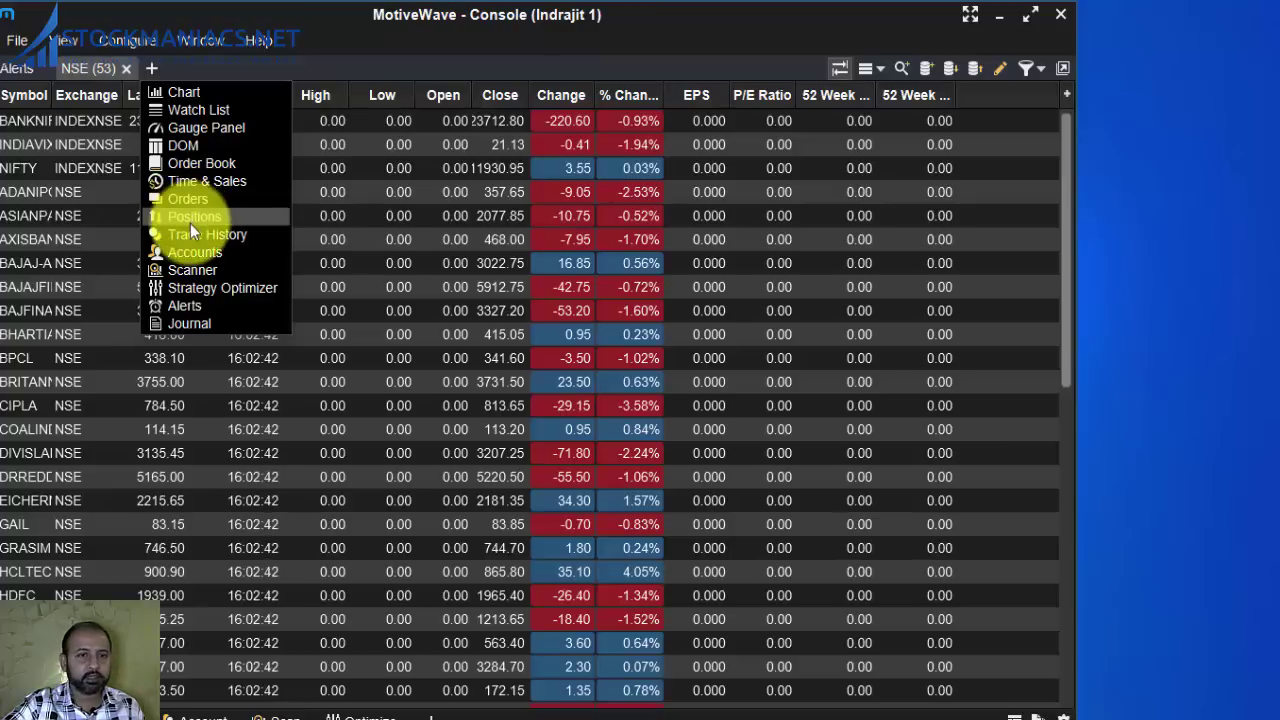
{"action": "left_click", "coordinate": [175, 110]}
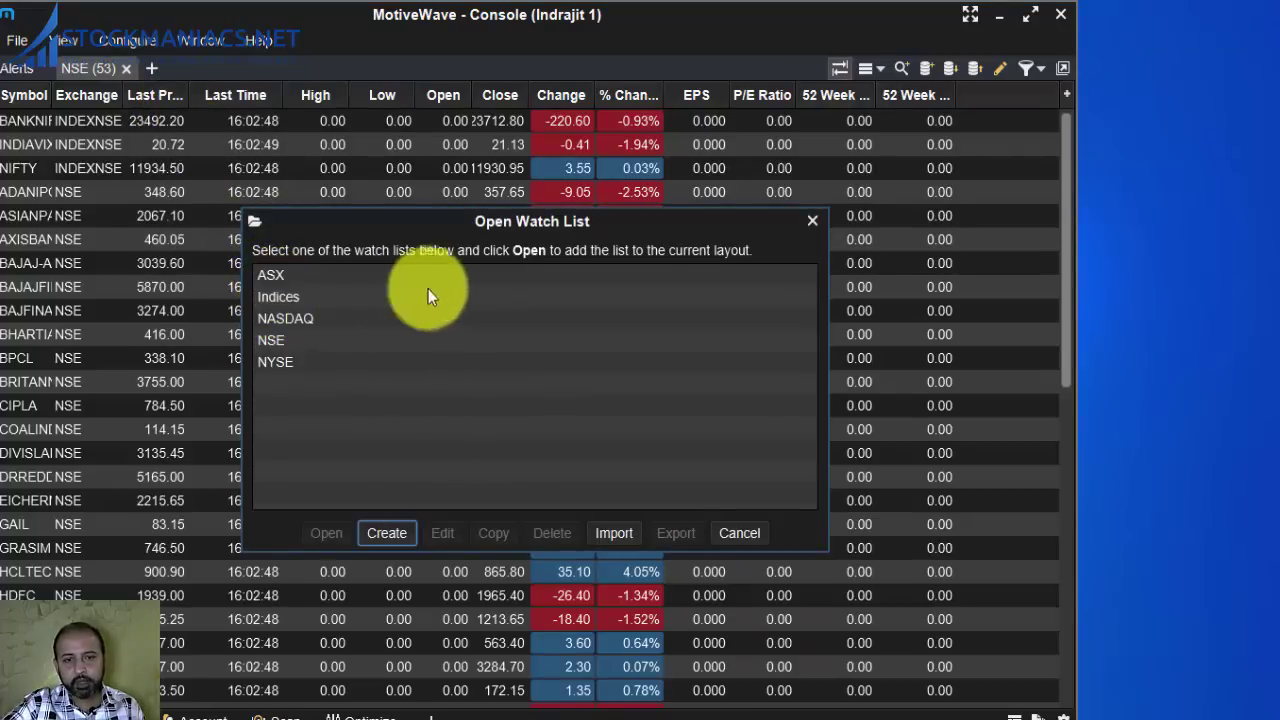
{"action": "left_click", "coordinate": [381, 534]}
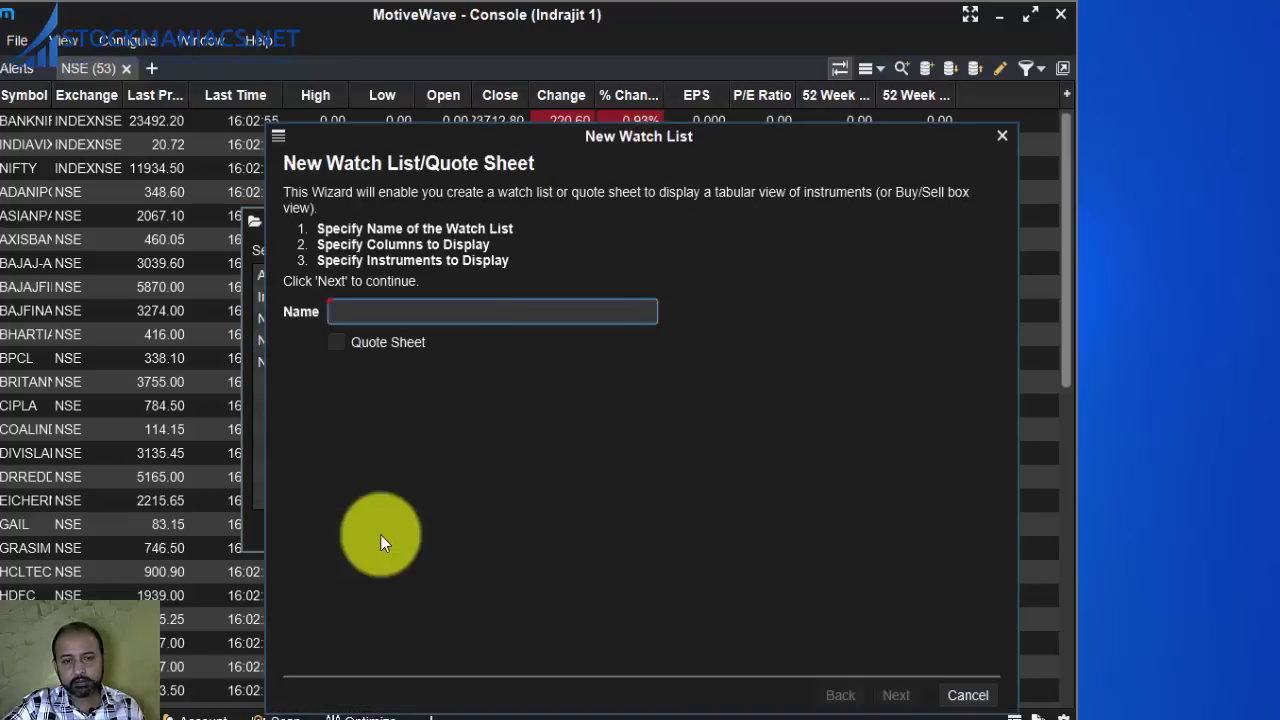
Name the new watch list 'Test' and accept the default columns to reach Add Instruments.
{"action": "left_click", "coordinate": [353, 314]}
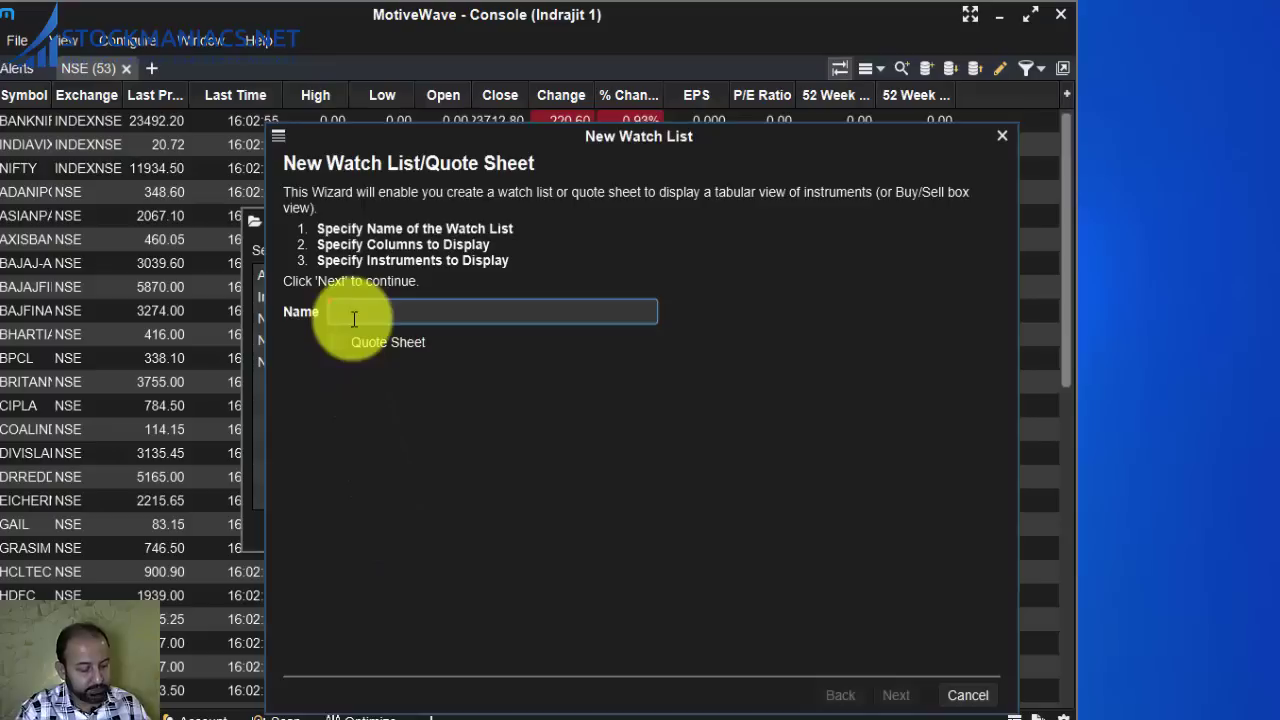
{"action": "type", "text": "Test"}
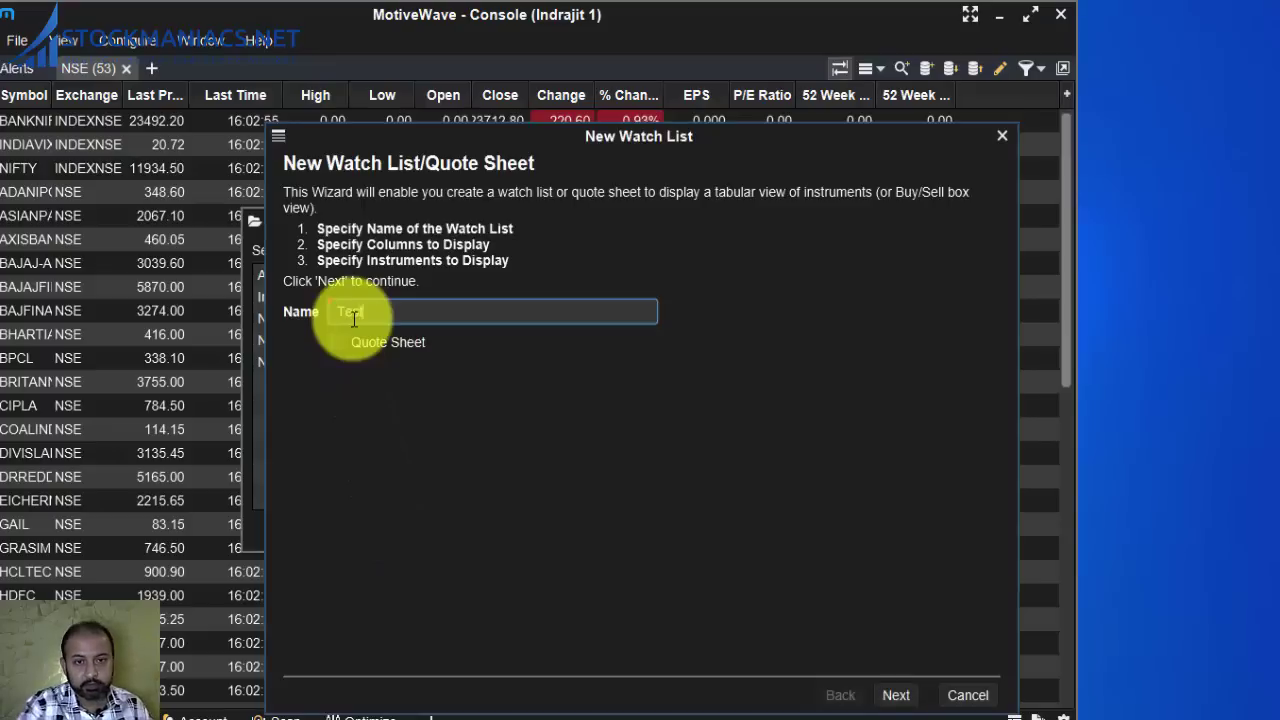
{"action": "left_click", "coordinate": [895, 697]}
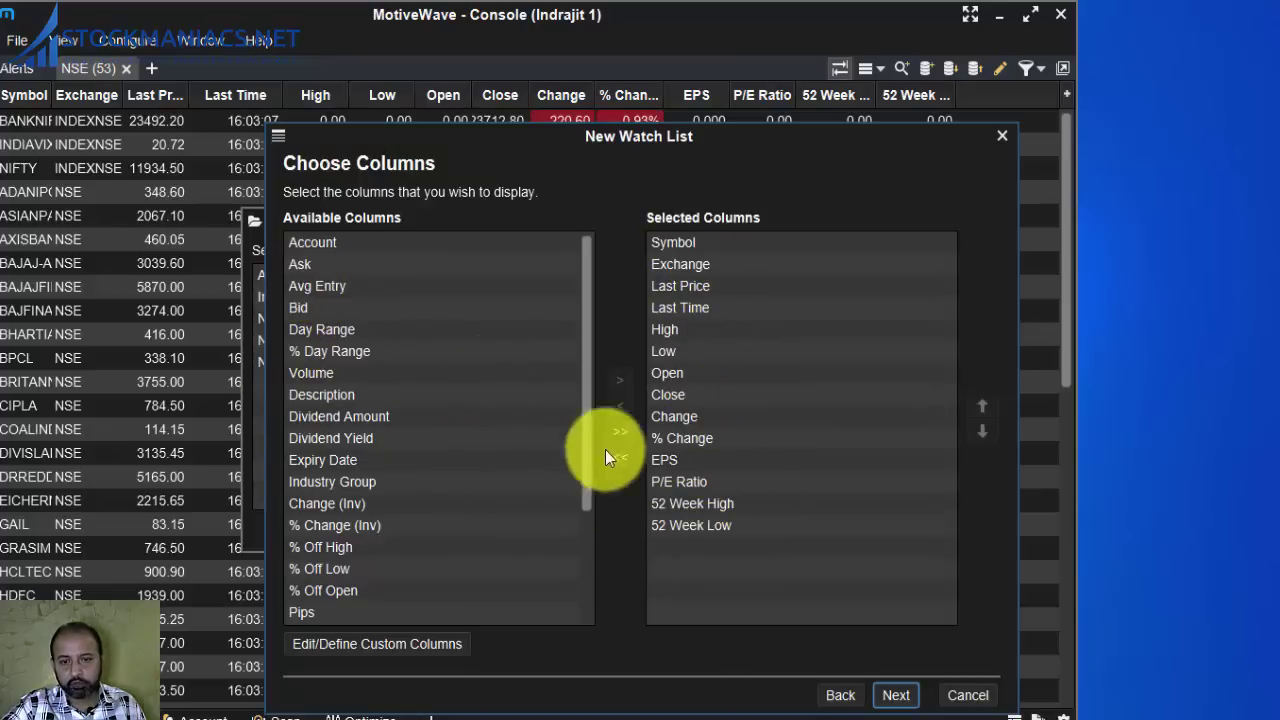
{"action": "left_click", "coordinate": [895, 697]}
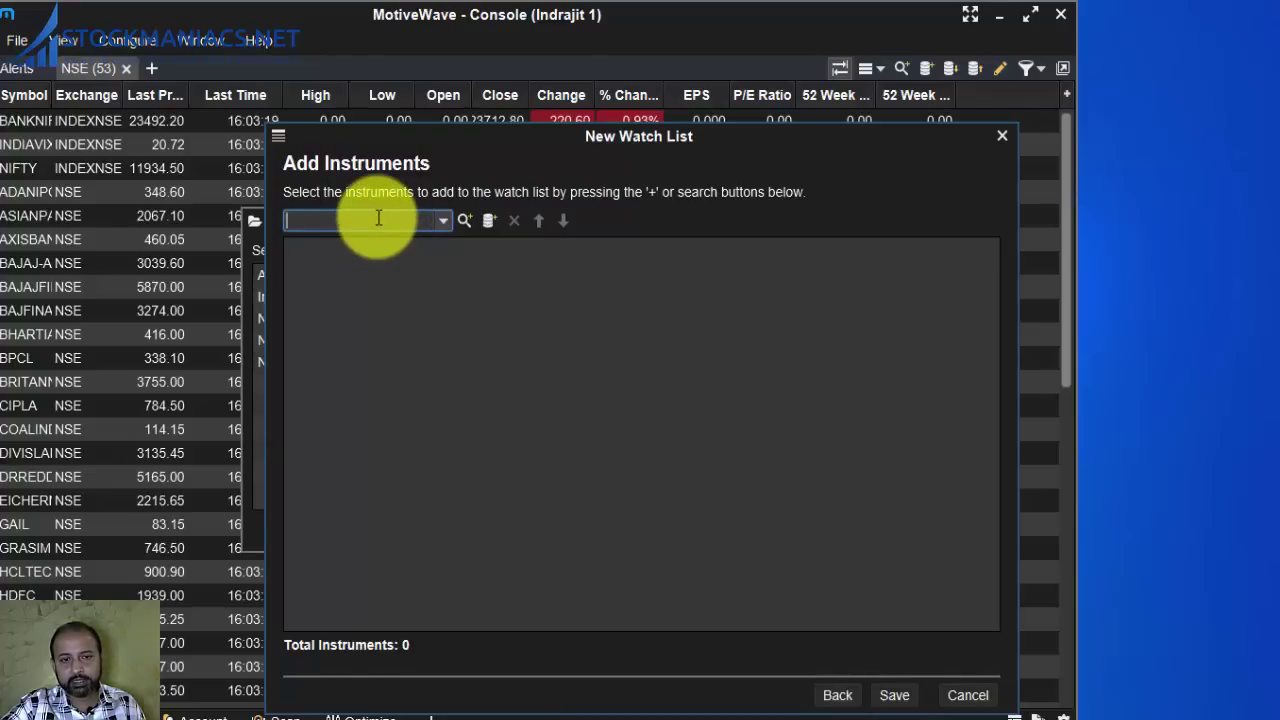
Search for 'reliance' and add RELIANCE:NSE to the new watch list.
{"action": "left_click", "coordinate": [463, 222]}
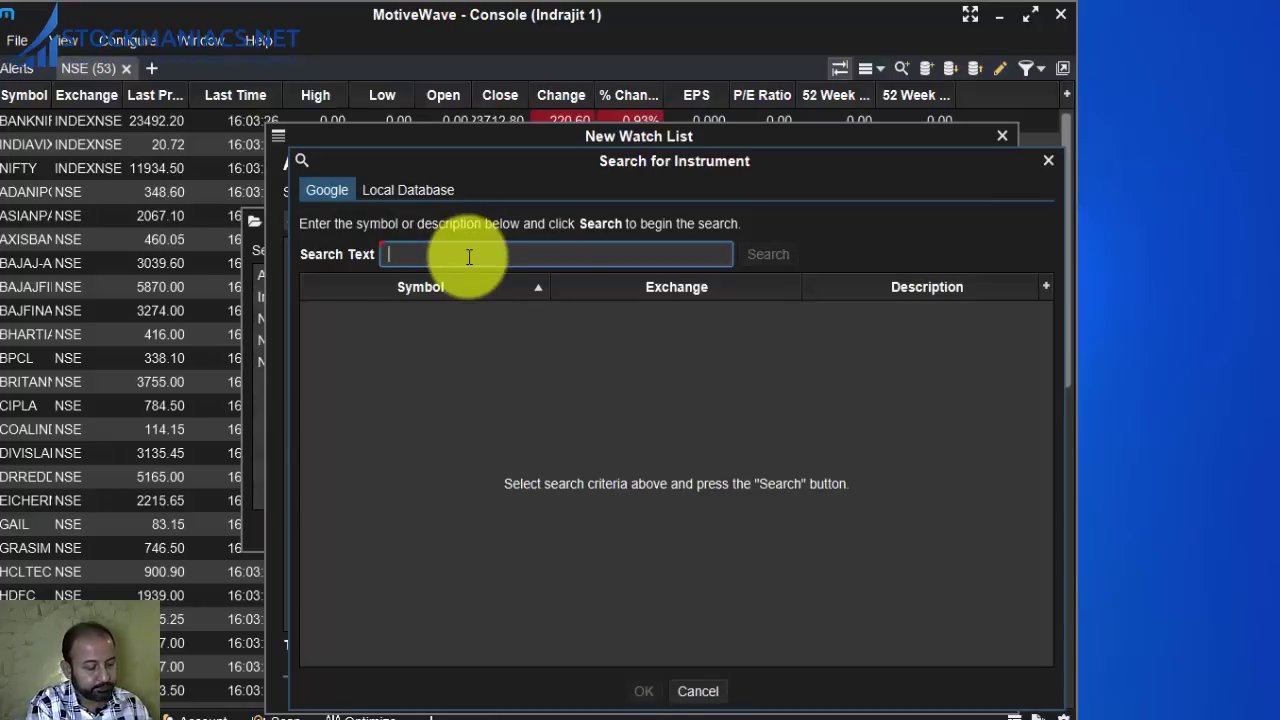
{"action": "type", "text": "reliance"}
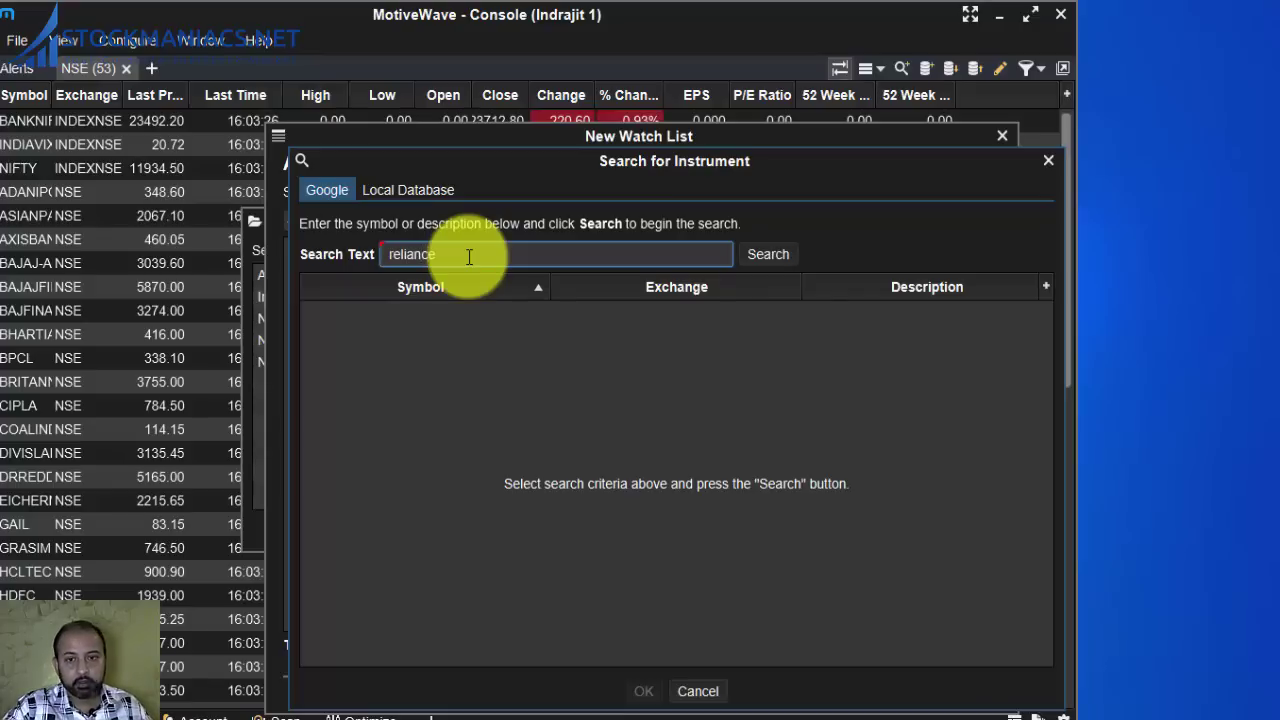
{"action": "left_click", "coordinate": [772, 254]}
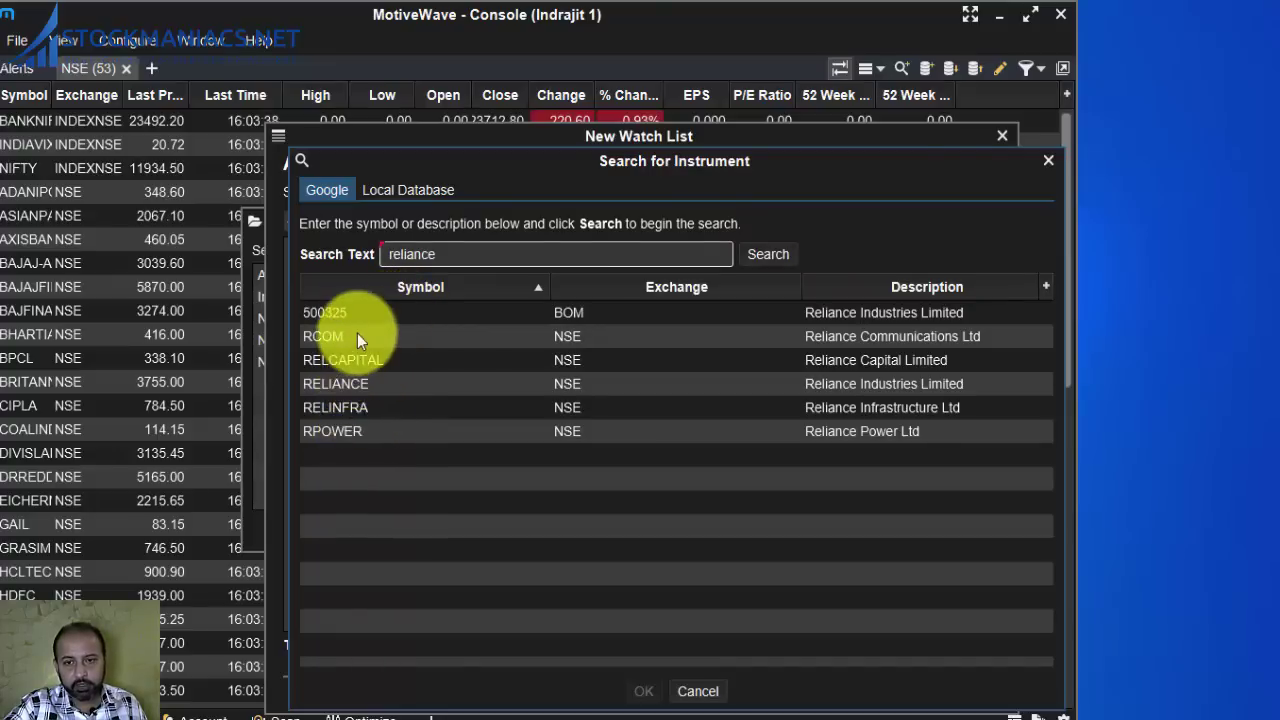
{"action": "left_click", "coordinate": [396, 383]}
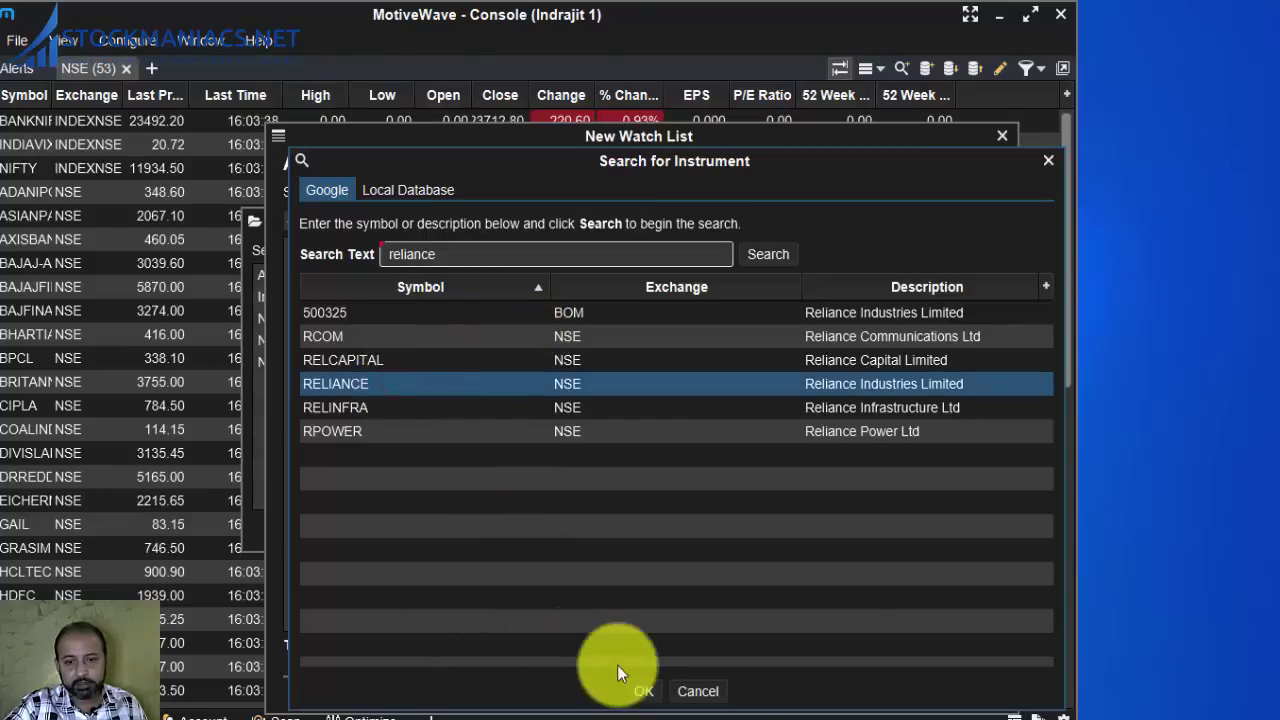
{"action": "left_click", "coordinate": [645, 695]}
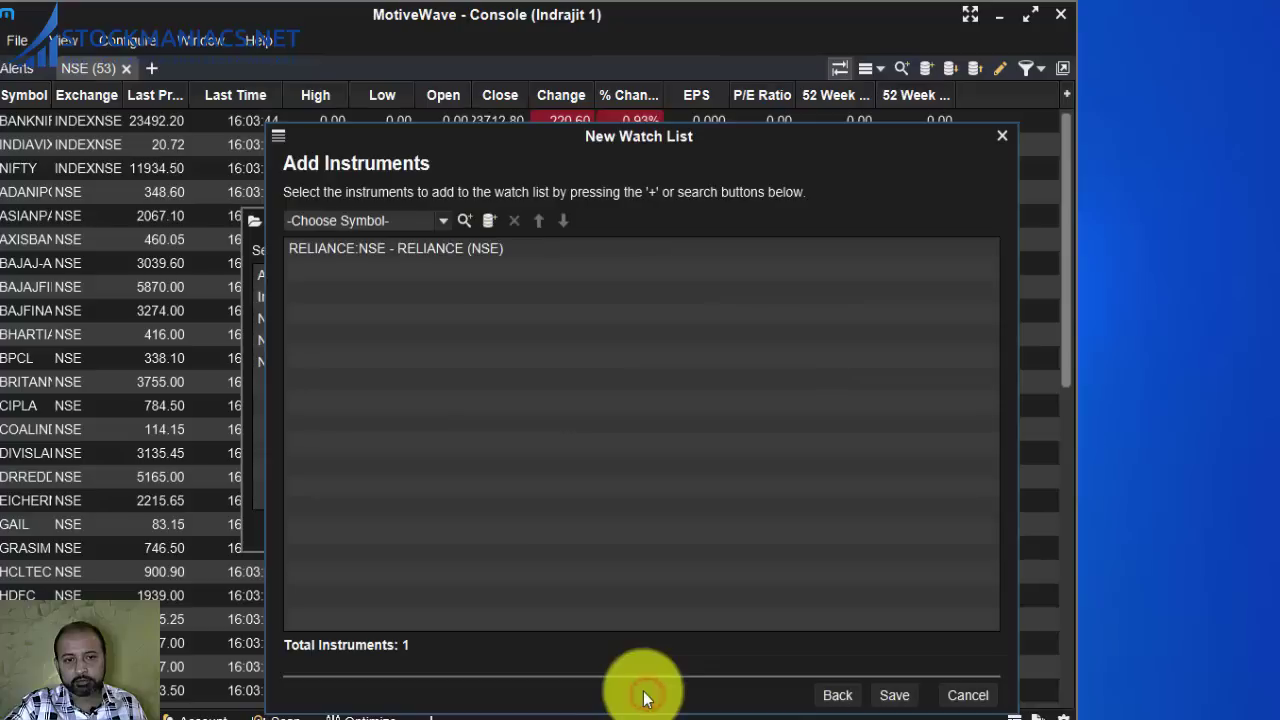
Search for 'dow jones' and add .DJI (Dow Jones Industrial Average) to the list.
{"action": "left_click", "coordinate": [466, 222]}
{"action": "left_click", "coordinate": [450, 254]}
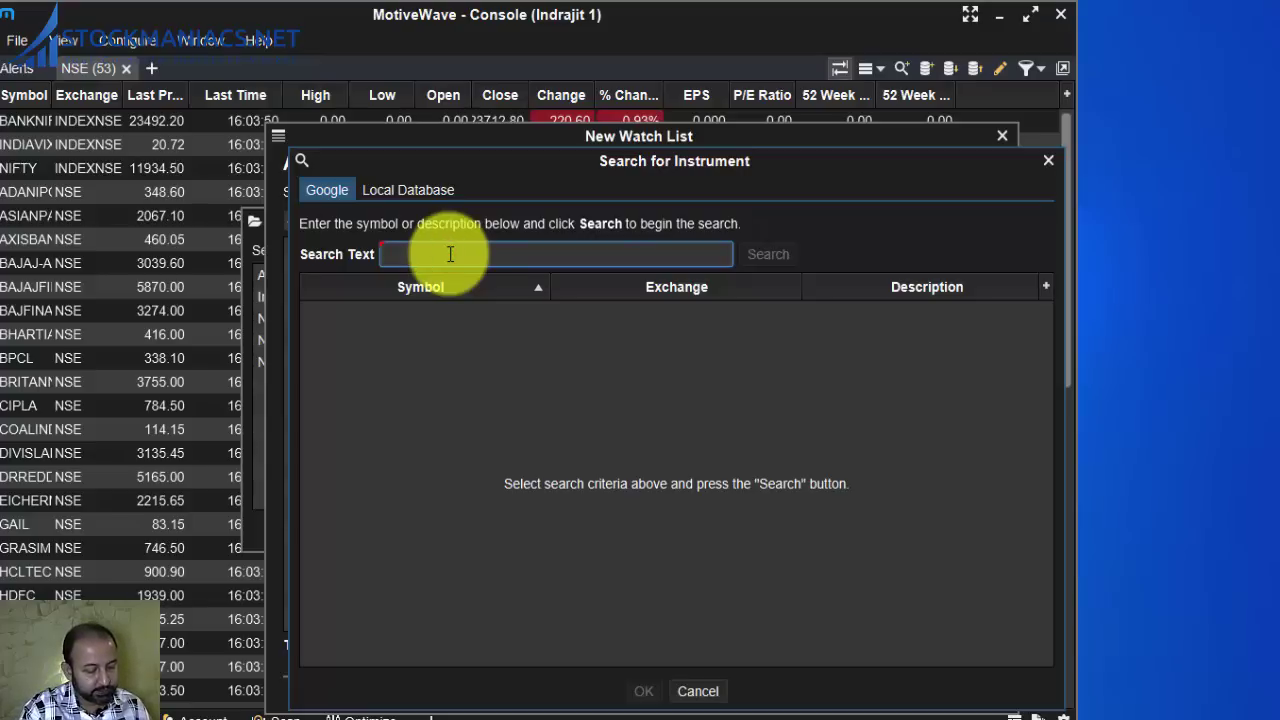
{"action": "type", "text": "dow"}
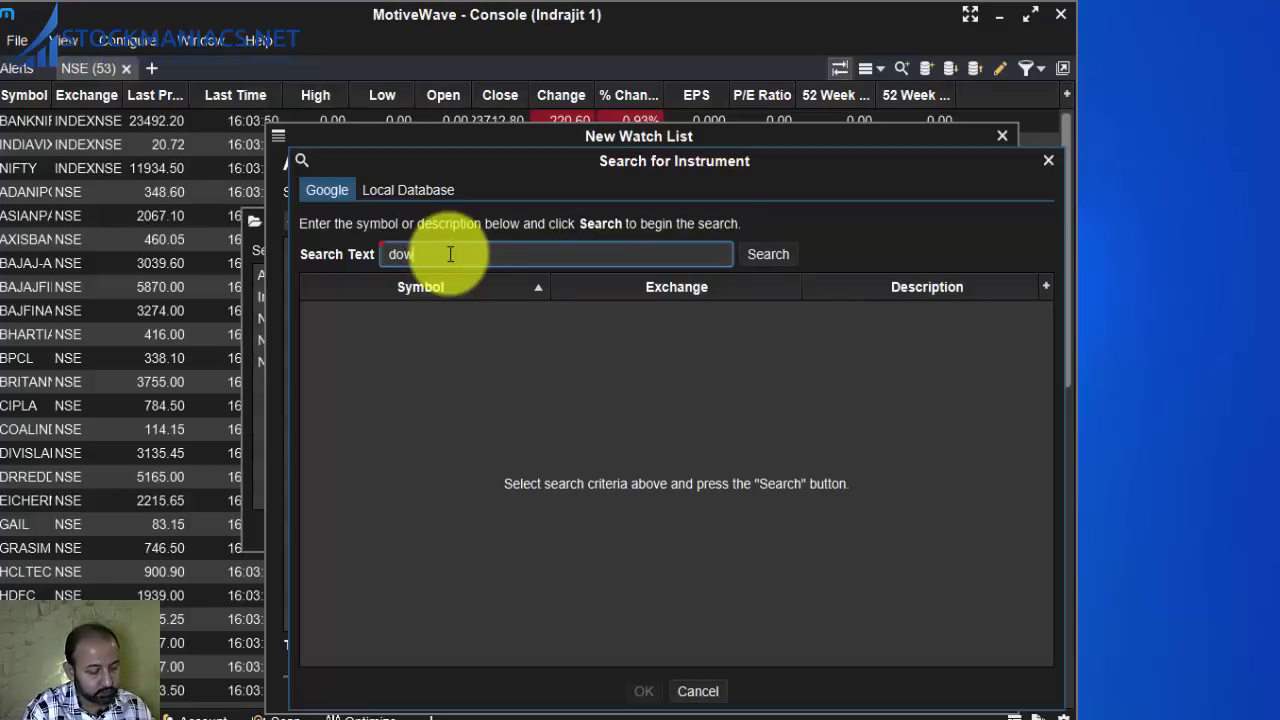
{"action": "type", "text": " jones"}
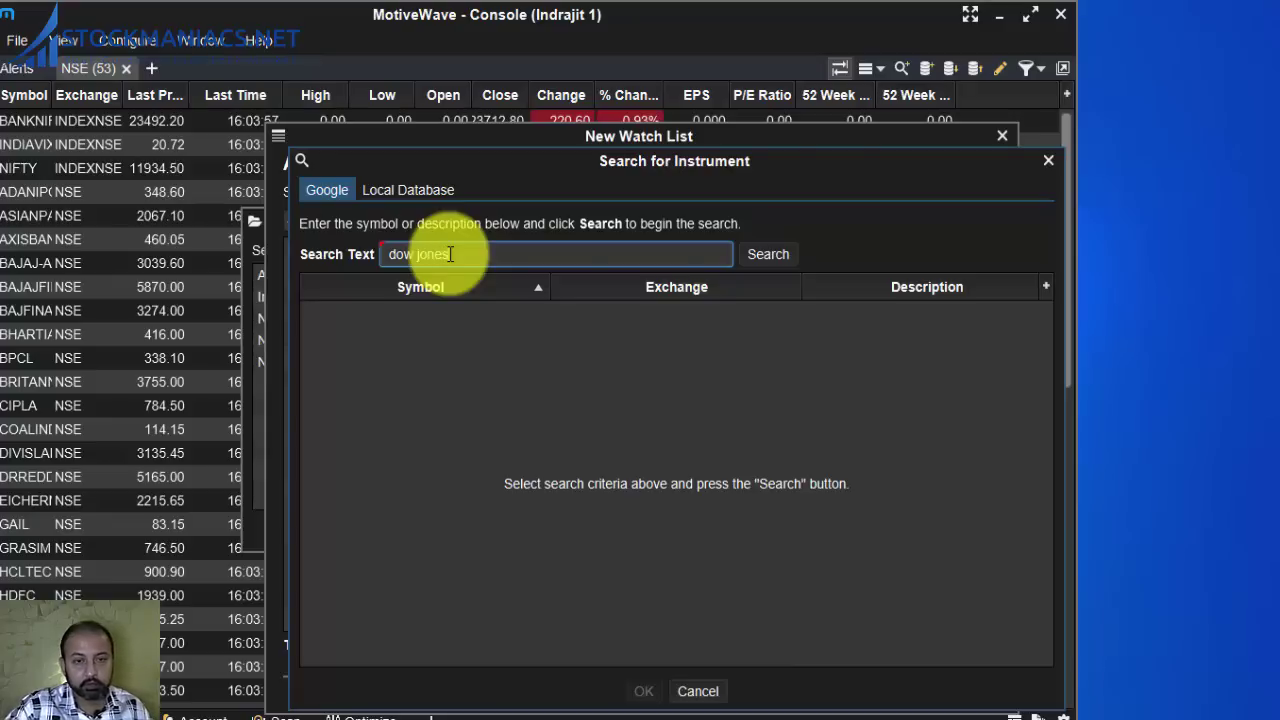
{"action": "left_click", "coordinate": [767, 250]}
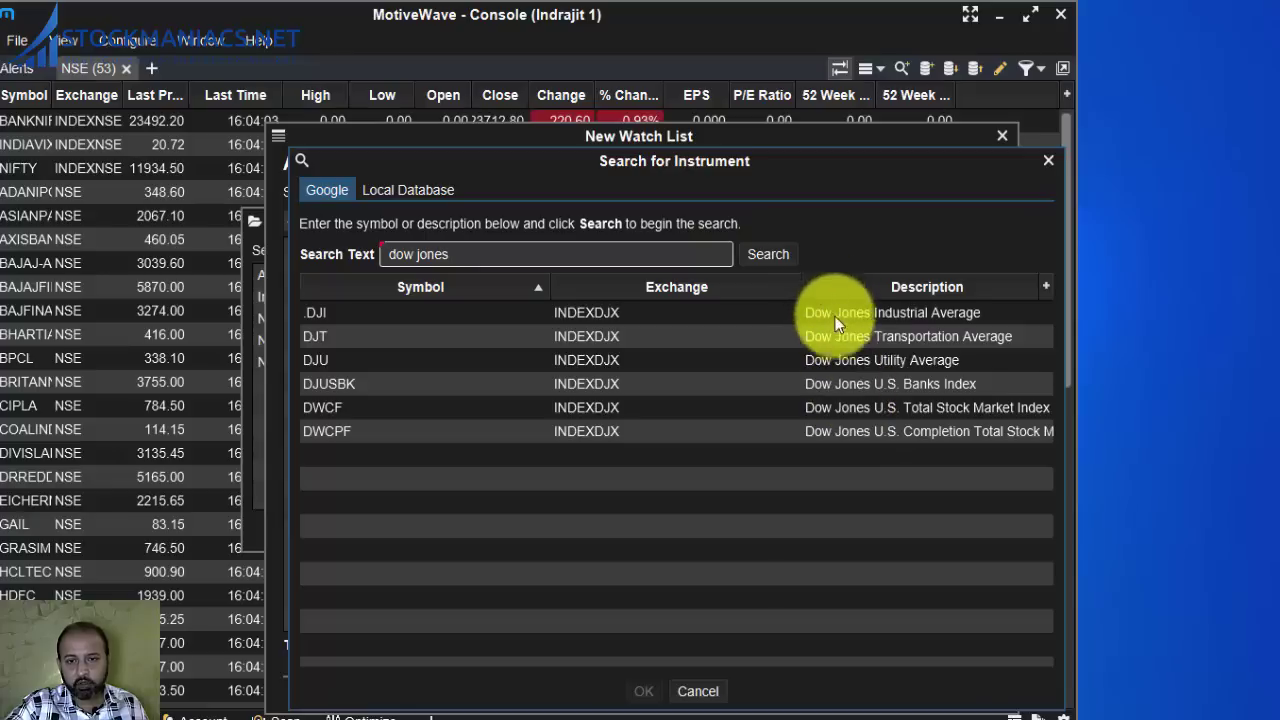
{"action": "left_click", "coordinate": [585, 320]}
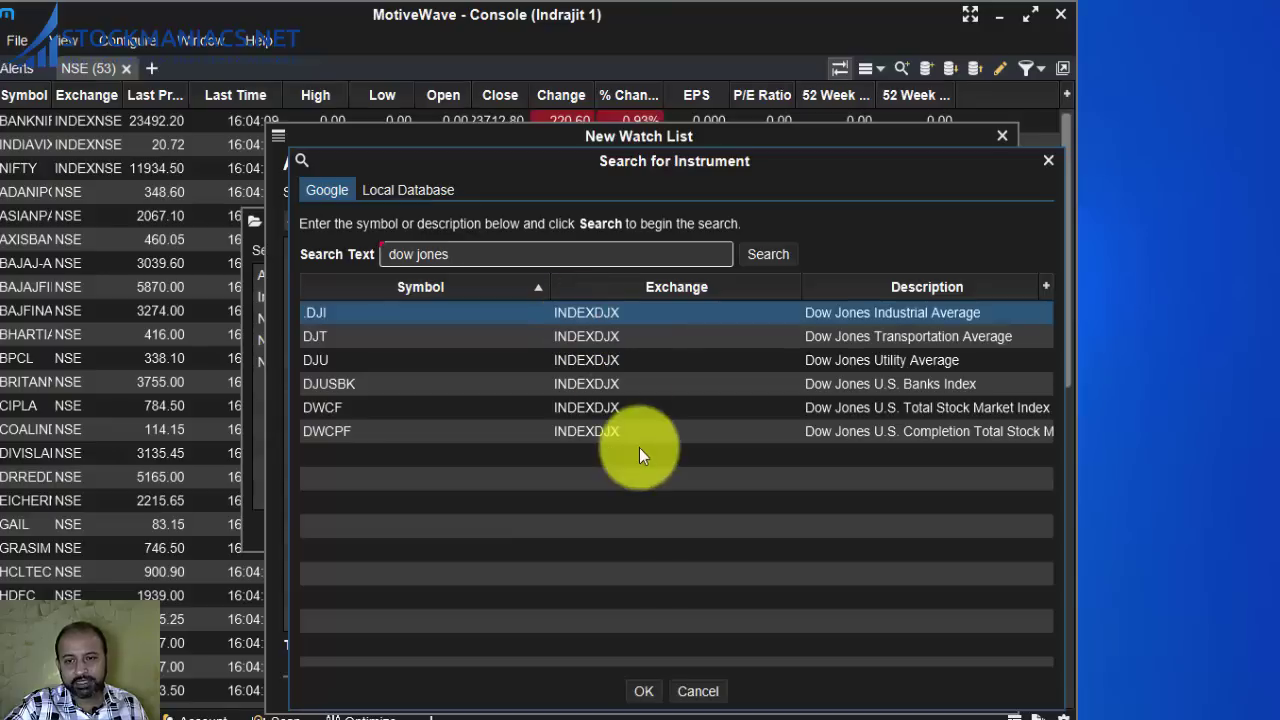
{"action": "left_click", "coordinate": [645, 691]}
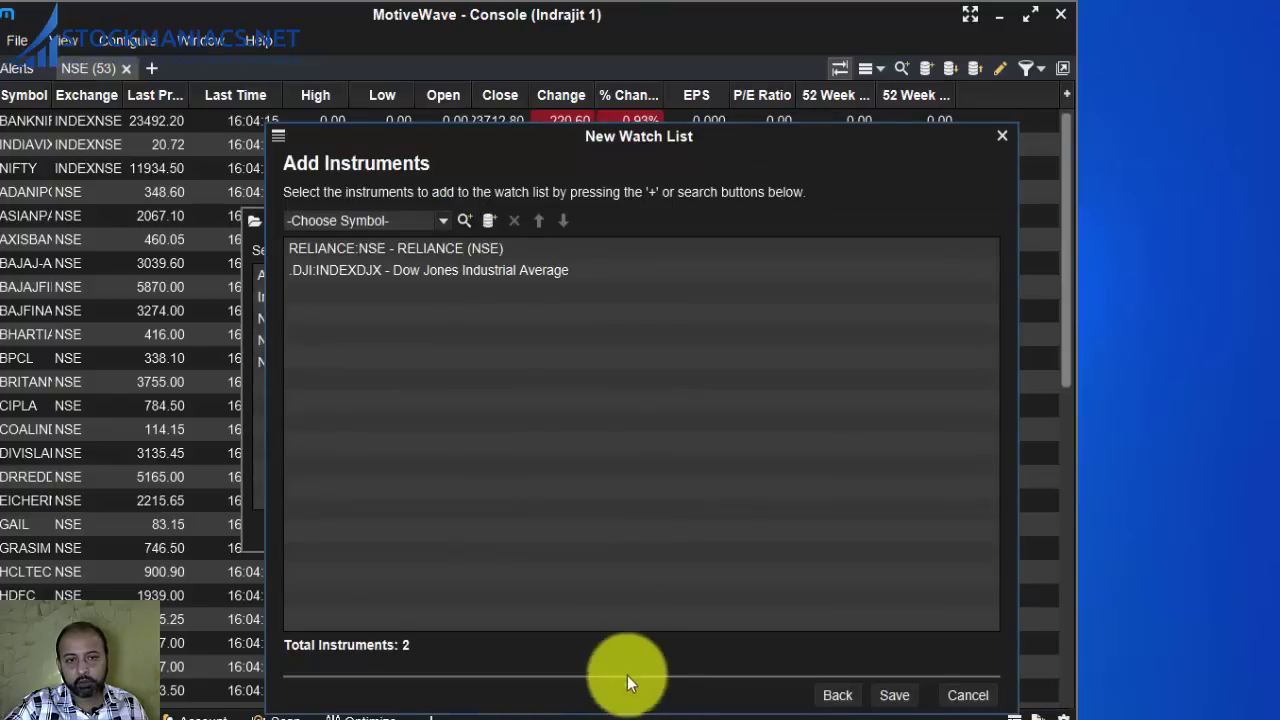
Search for 'nifty', add NIFTY 50 (INDEXNSE) as the third instrument, and save the Test list.
{"action": "left_click", "coordinate": [465, 219]}
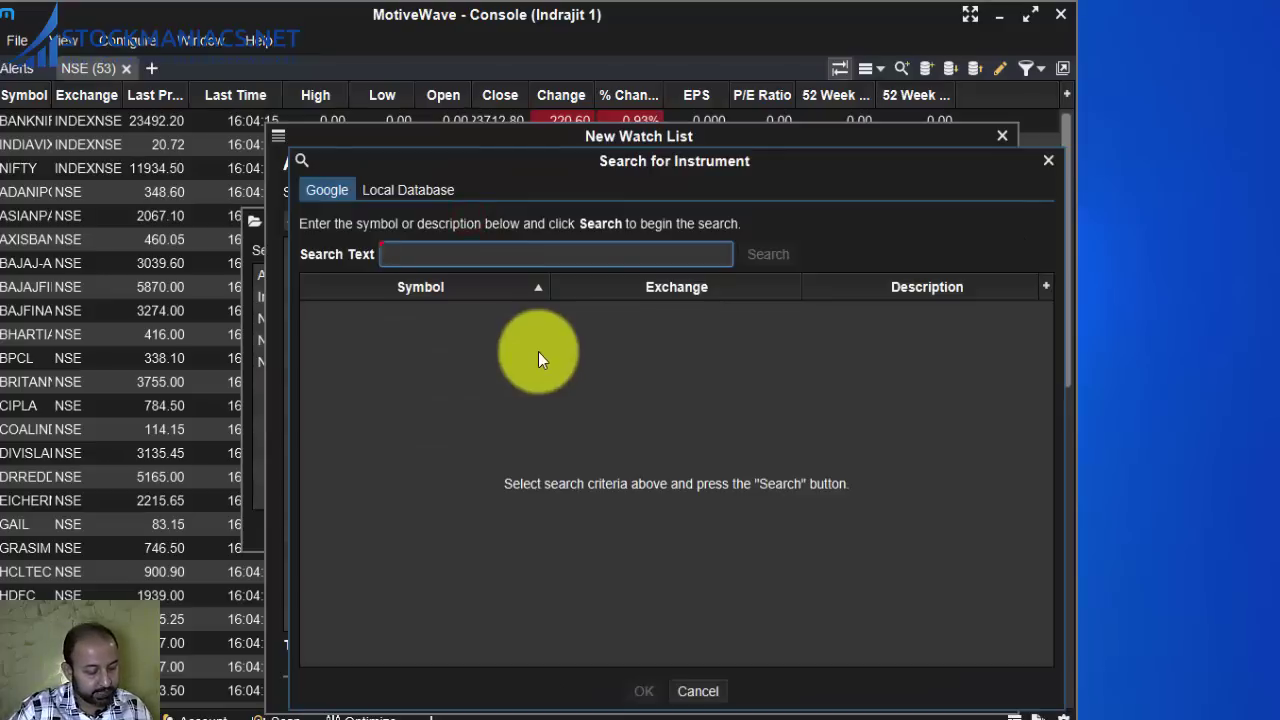
{"action": "type", "text": "nifty"}
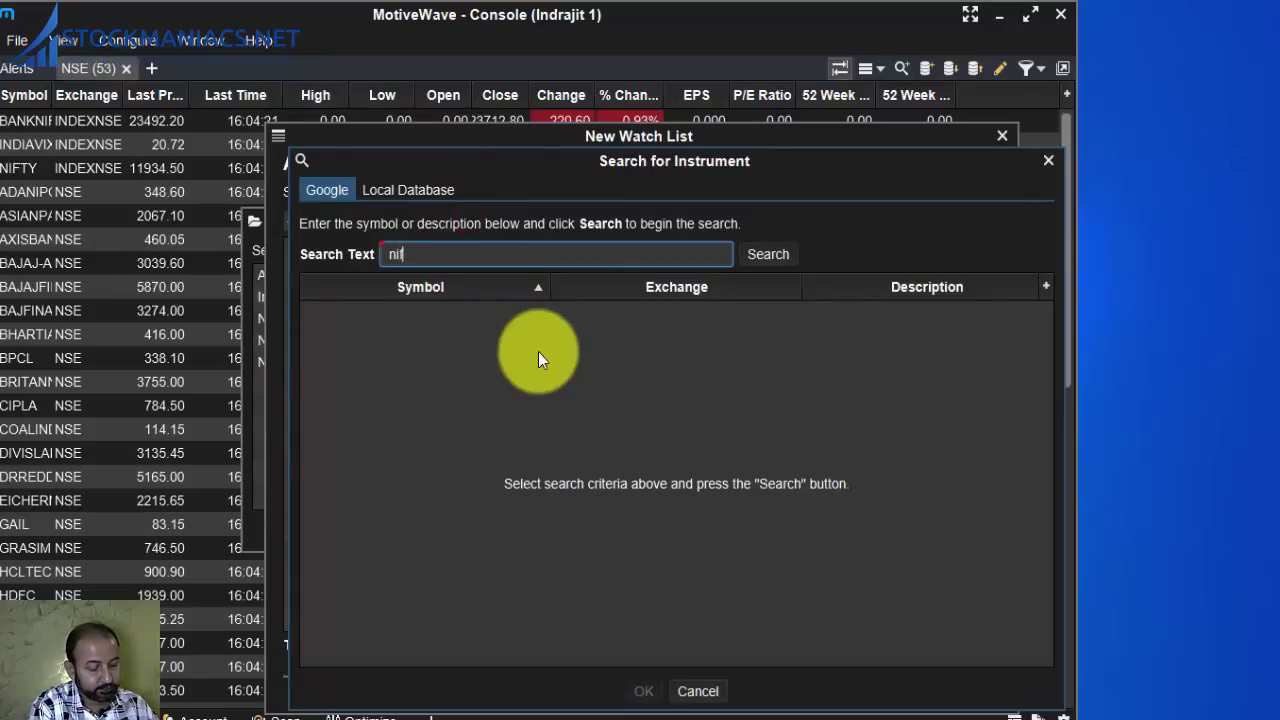
{"action": "left_click", "coordinate": [762, 253]}
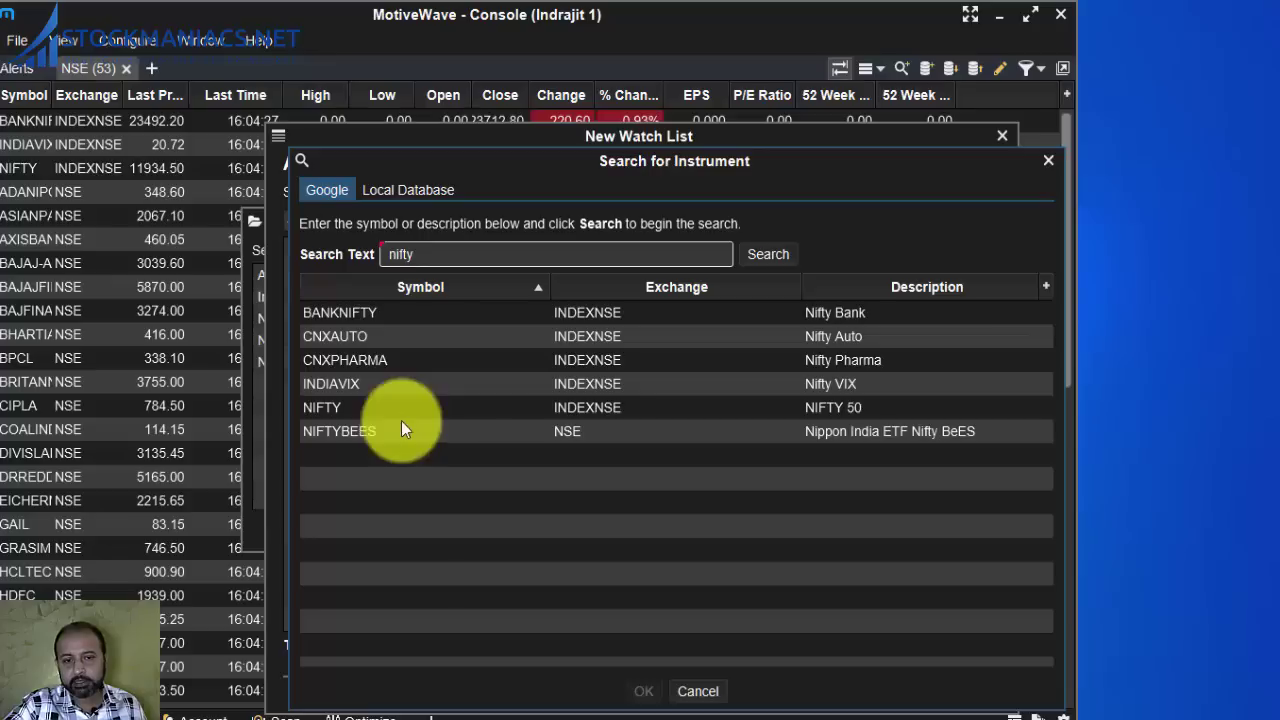
{"action": "left_click", "coordinate": [452, 406]}
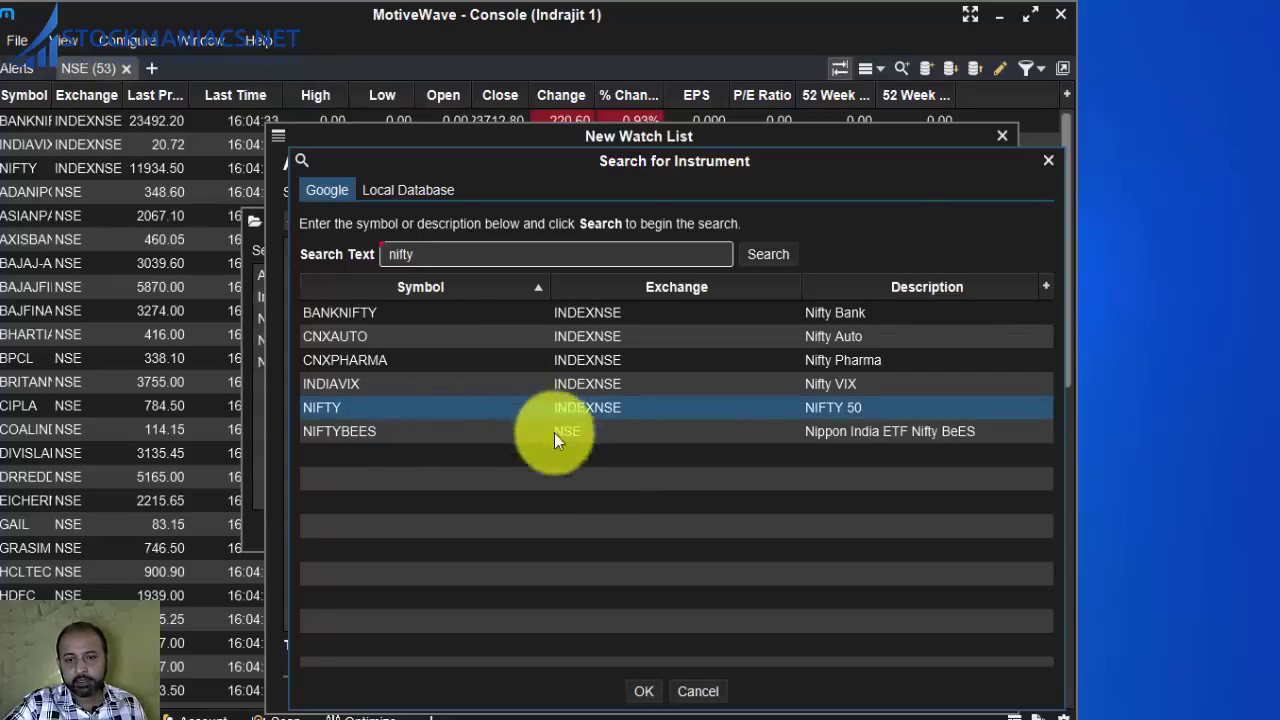
{"action": "left_click", "coordinate": [641, 691]}
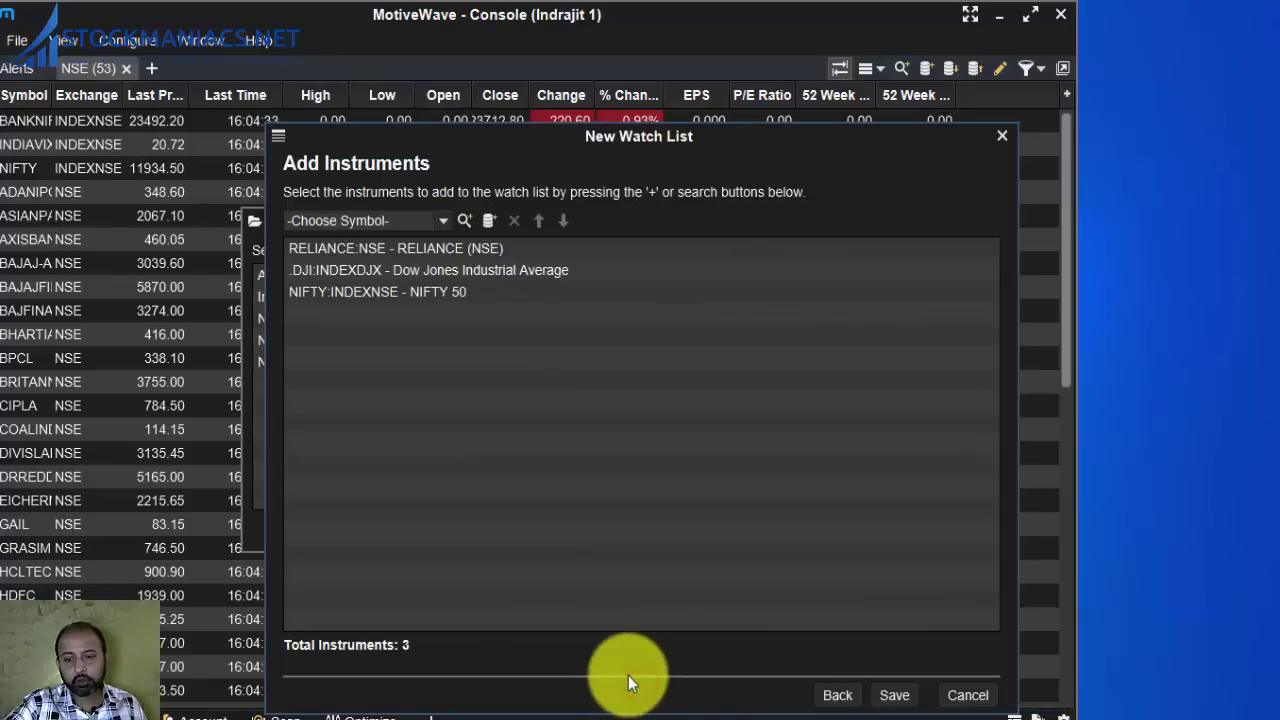
{"action": "left_click", "coordinate": [893, 696]}
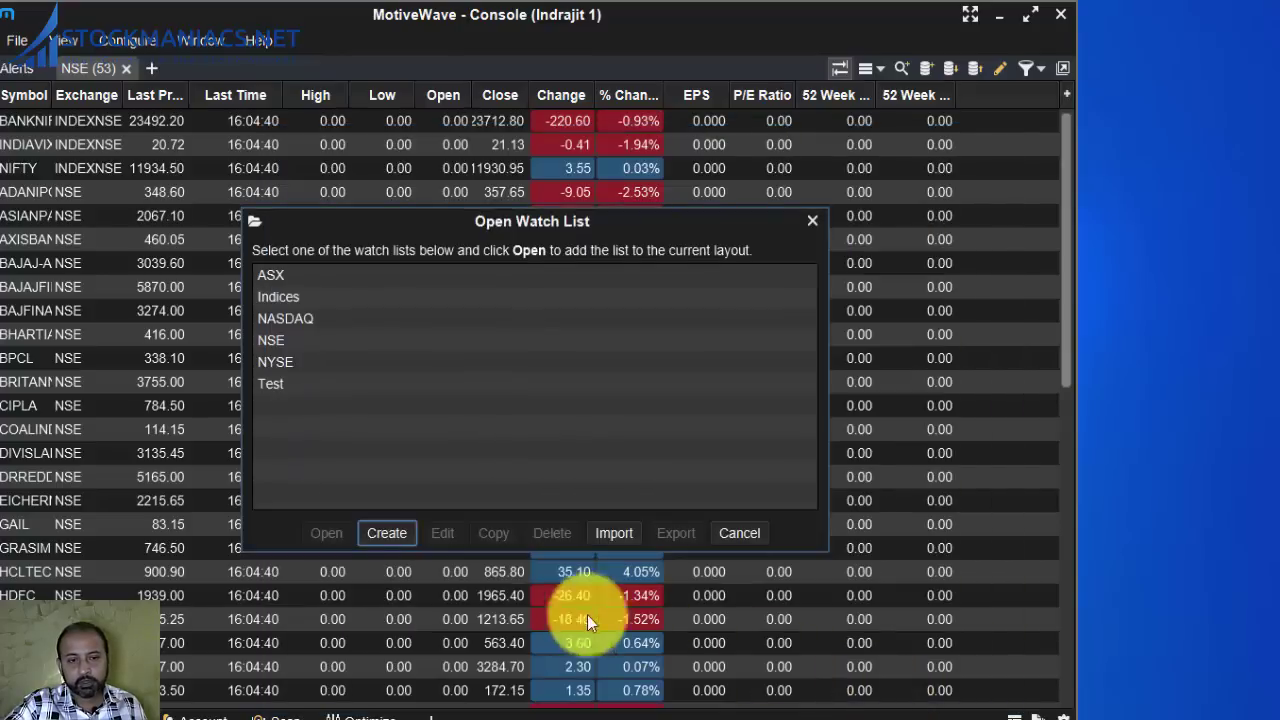
Open the Test watch list, select the .DJI and NIFTY rows, and bring up NIFTY's context menu.
{"action": "double_click", "coordinate": [296, 385]}
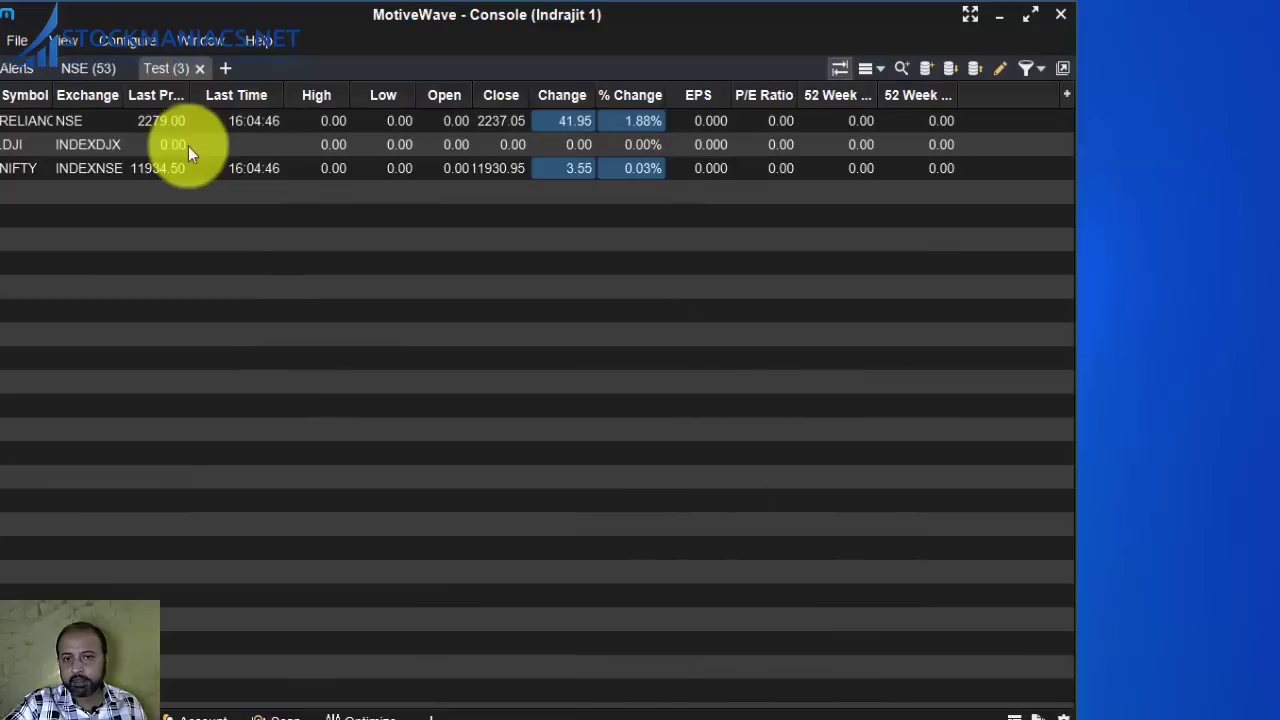
{"action": "left_click", "coordinate": [92, 145]}
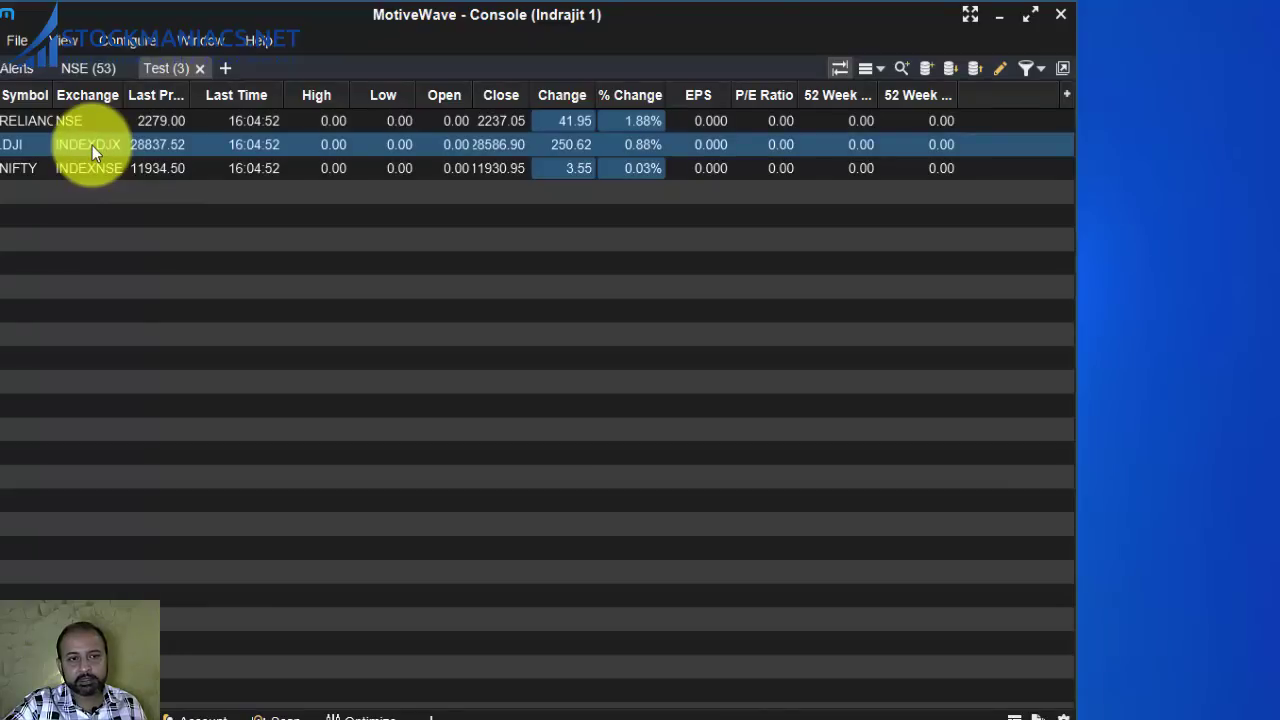
{"action": "left_click", "coordinate": [88, 172]}
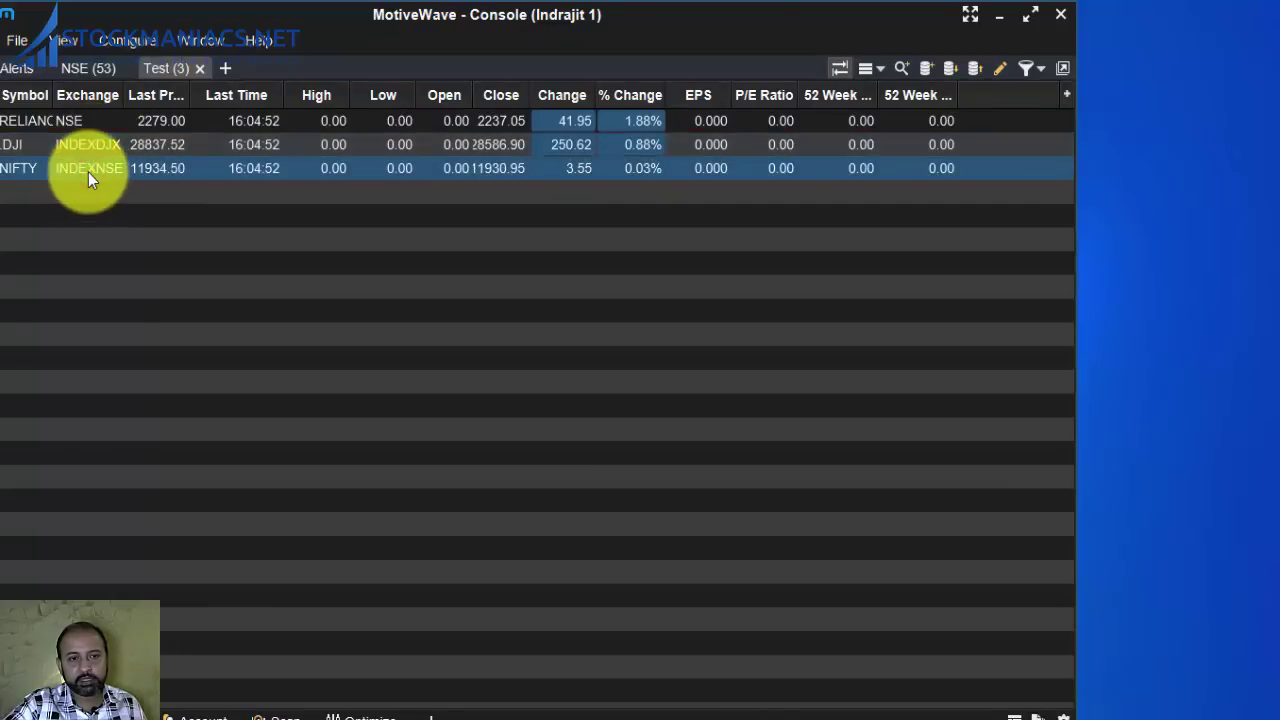
{"action": "right_click", "coordinate": [88, 172]}
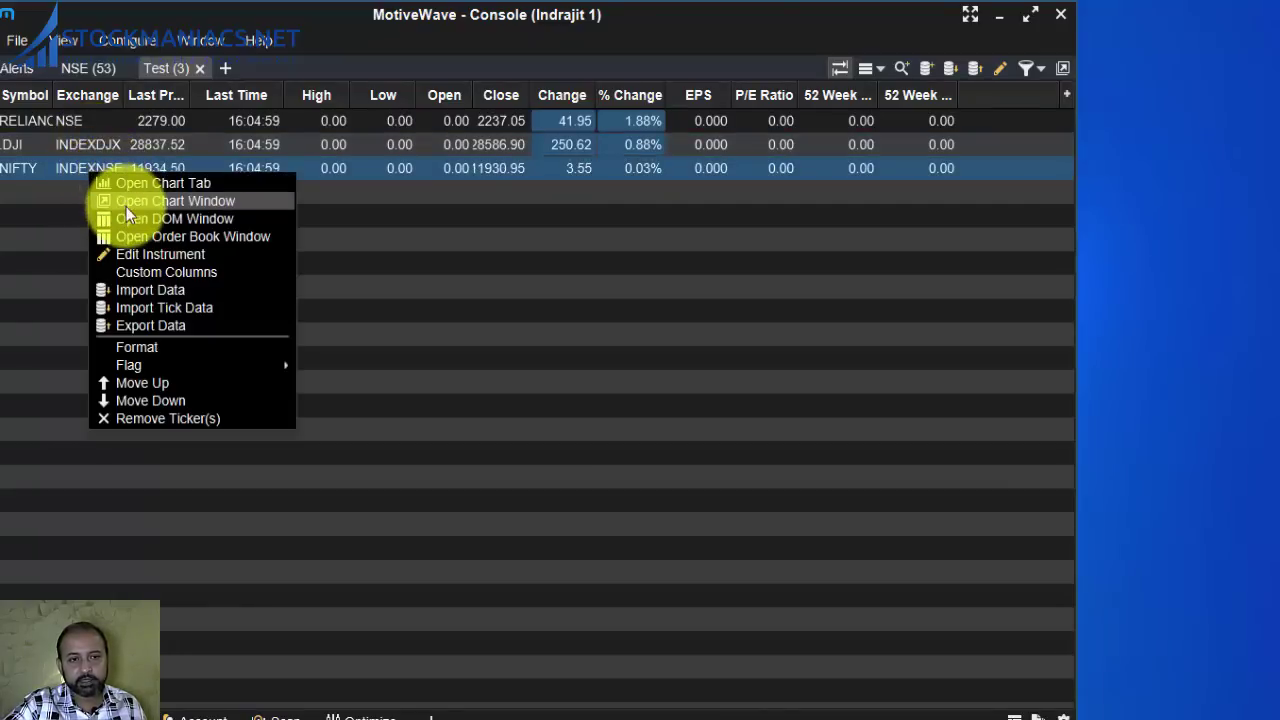
Open NIFTY in its own 15-minute chart window, reposition it, and maximise it to full screen.
{"action": "left_click", "coordinate": [127, 202]}
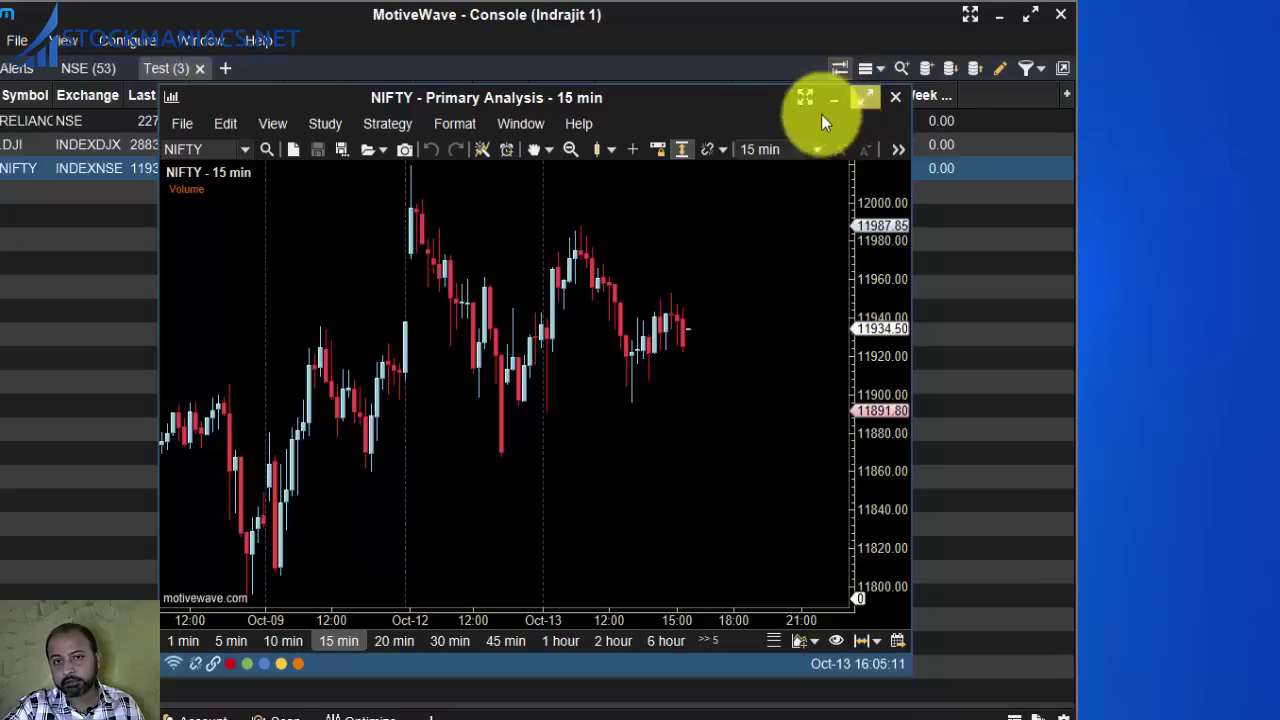
{"action": "left_click_drag", "start_coordinate": [686, 97], "coordinate": [757, 145]}
{"action": "scroll", "coordinate": [885, 190], "scroll_direction": "down", "scroll_amount": 1}
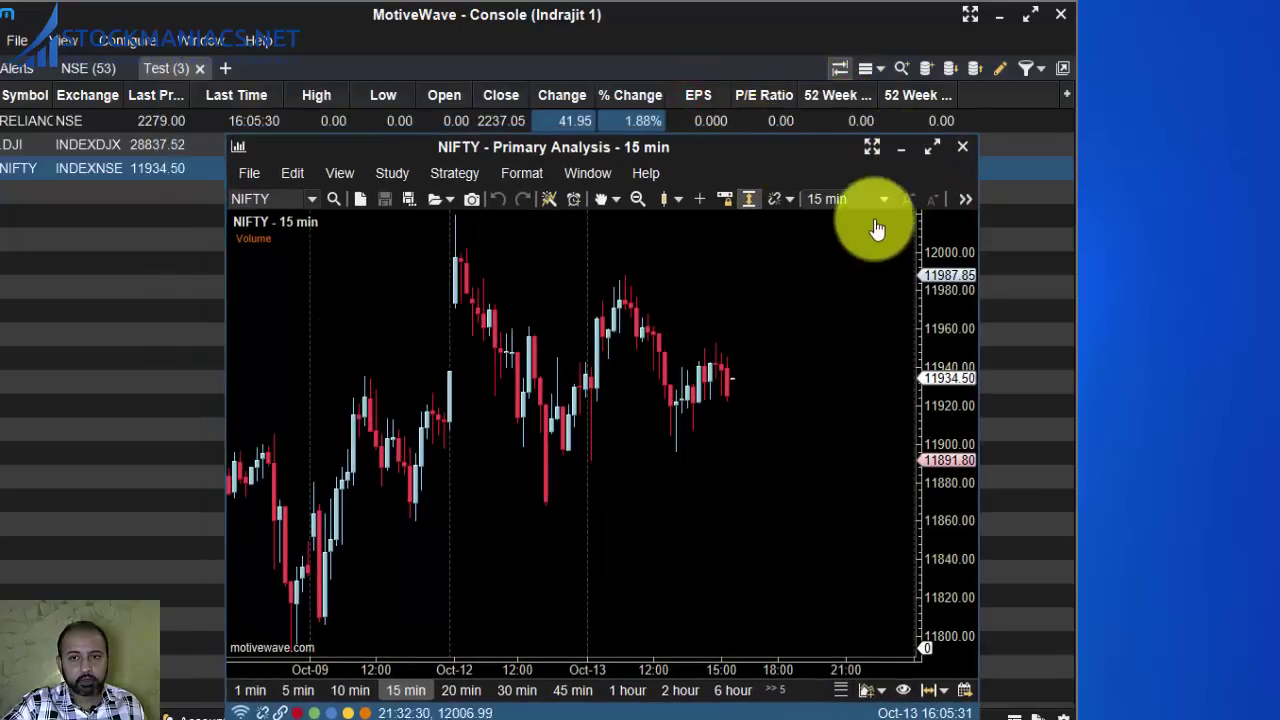
{"action": "left_click", "coordinate": [932, 147]}
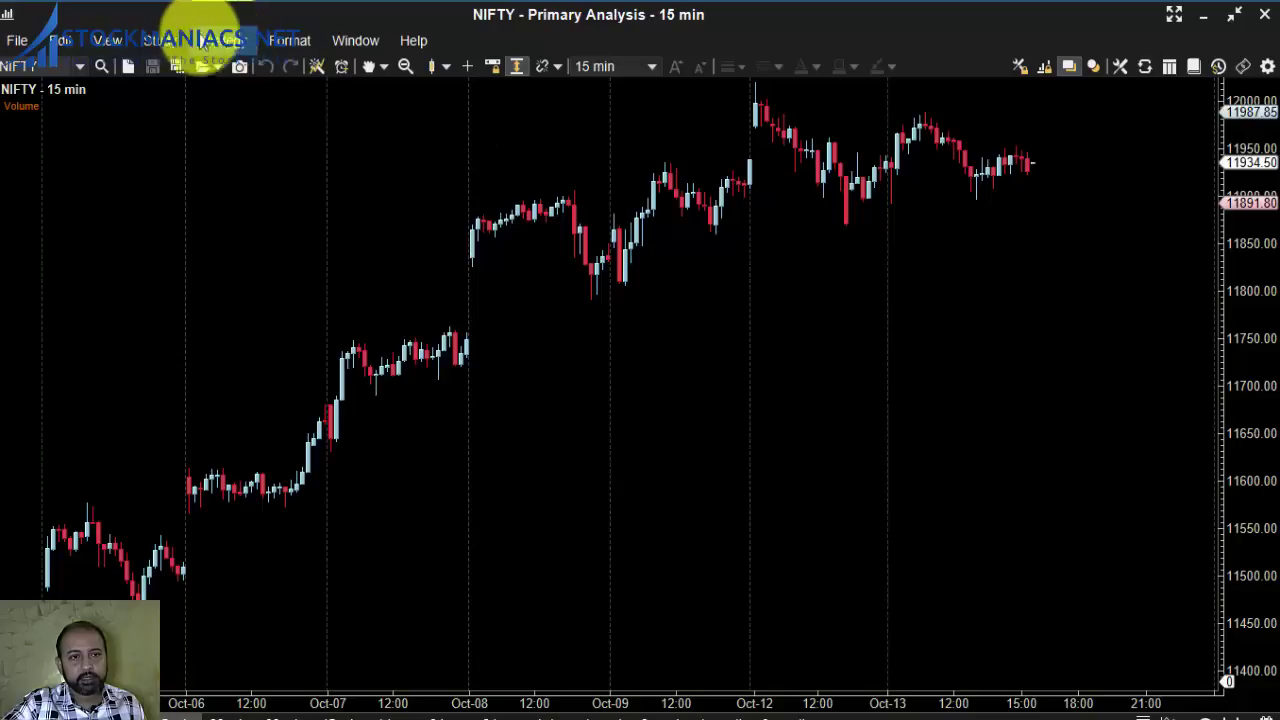
Browse the study categories in the NIFTY chart's Study menu, then move across to the Strategy menu.
{"action": "left_click", "coordinate": [157, 41]}
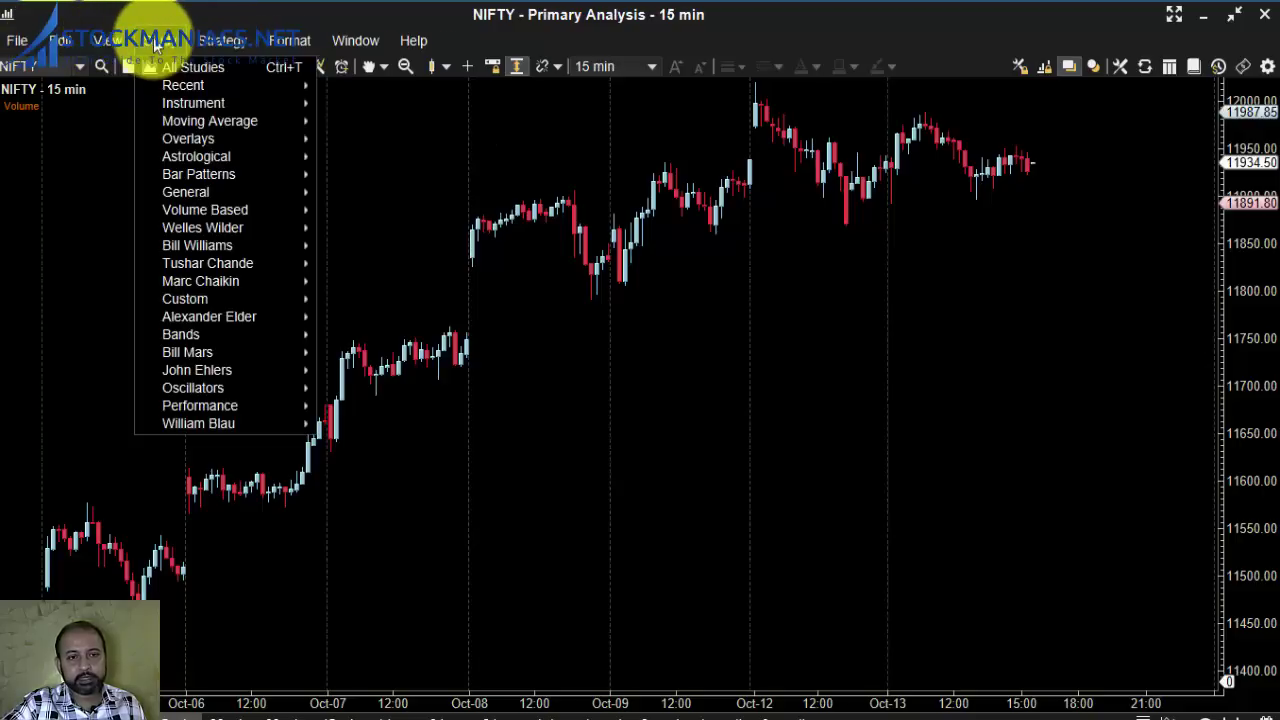
{"action": "mouse_move", "coordinate": [187, 102]}
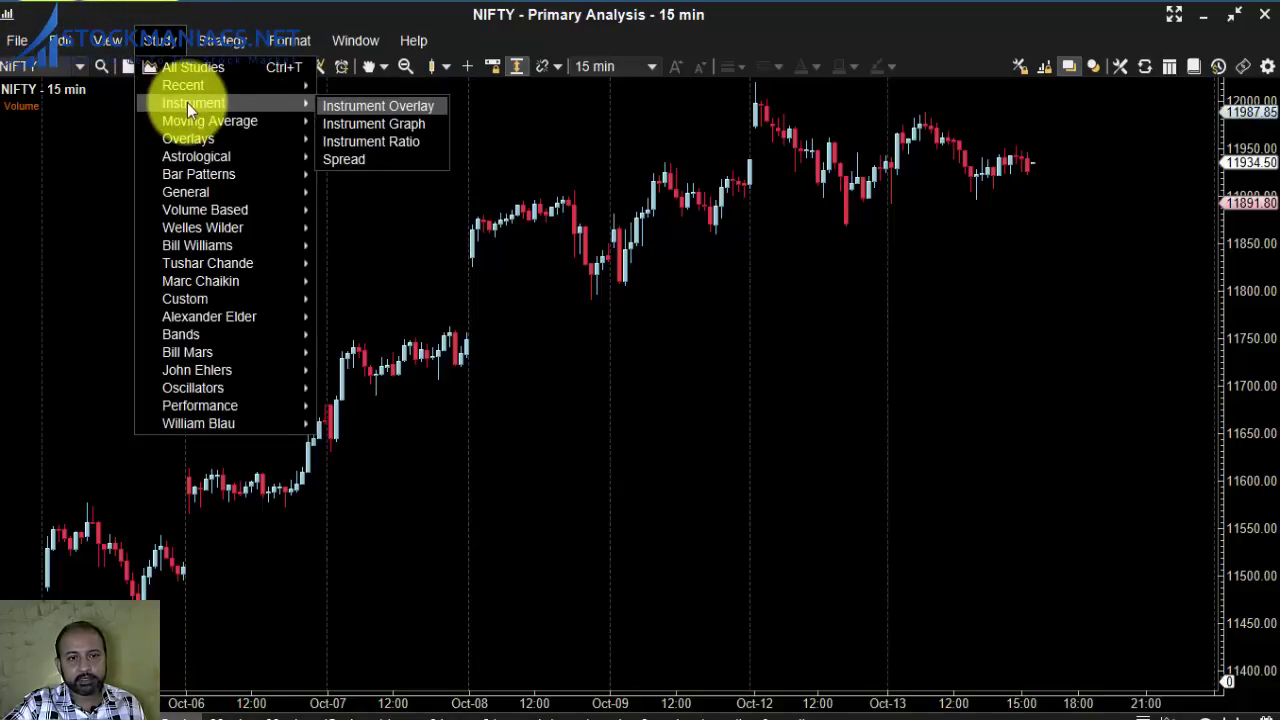
{"action": "mouse_move", "coordinate": [192, 125]}
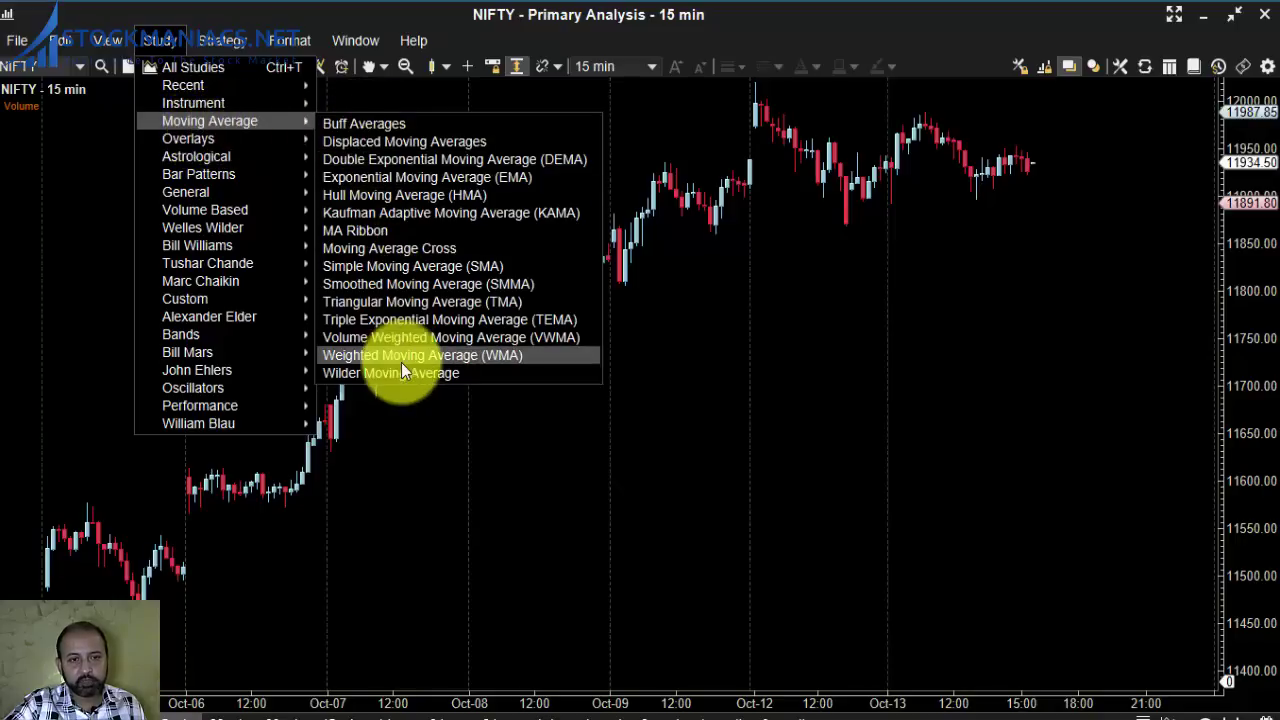
{"action": "mouse_move", "coordinate": [272, 156]}
{"action": "mouse_move", "coordinate": [268, 134]}
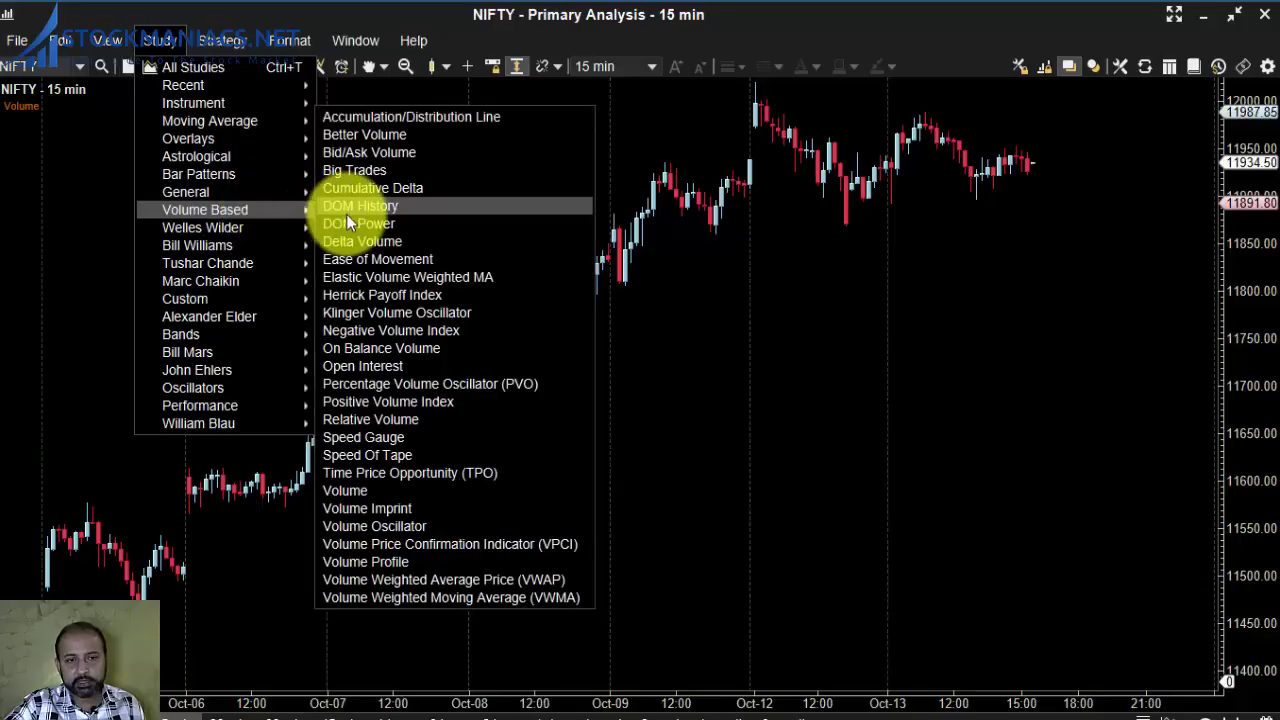
{"action": "mouse_move", "coordinate": [298, 230]}
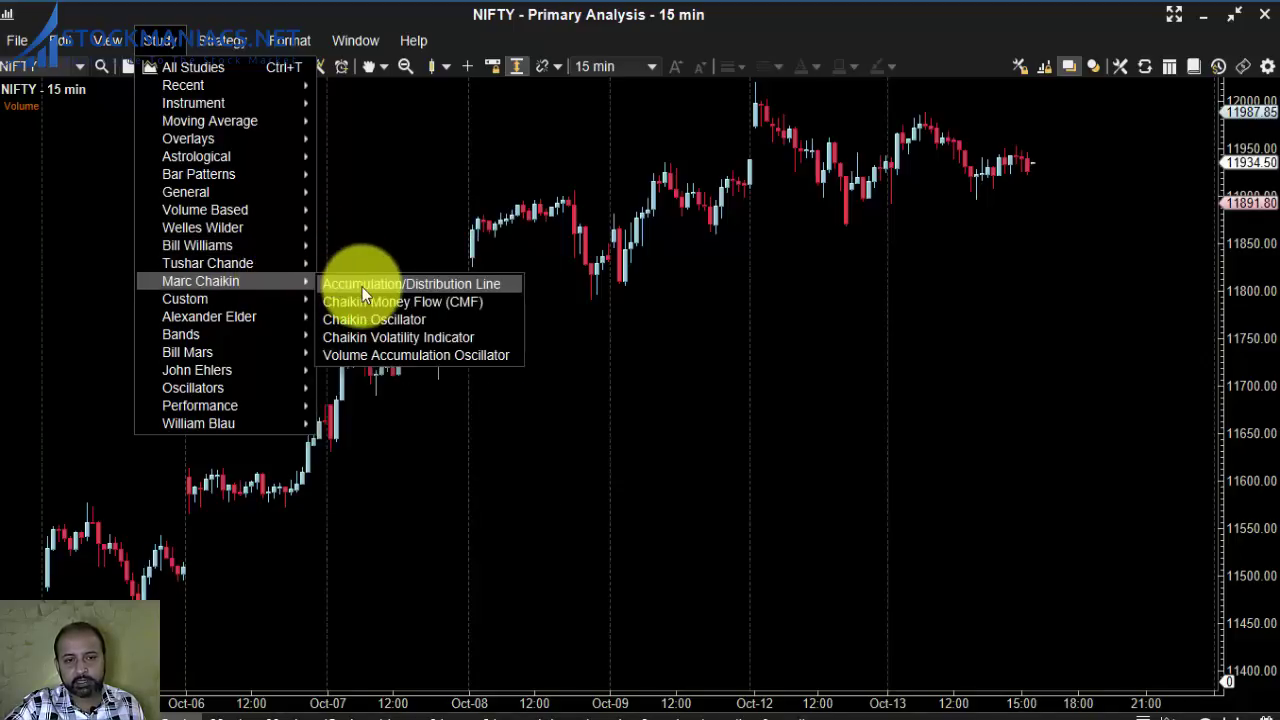
{"action": "mouse_move", "coordinate": [300, 304]}
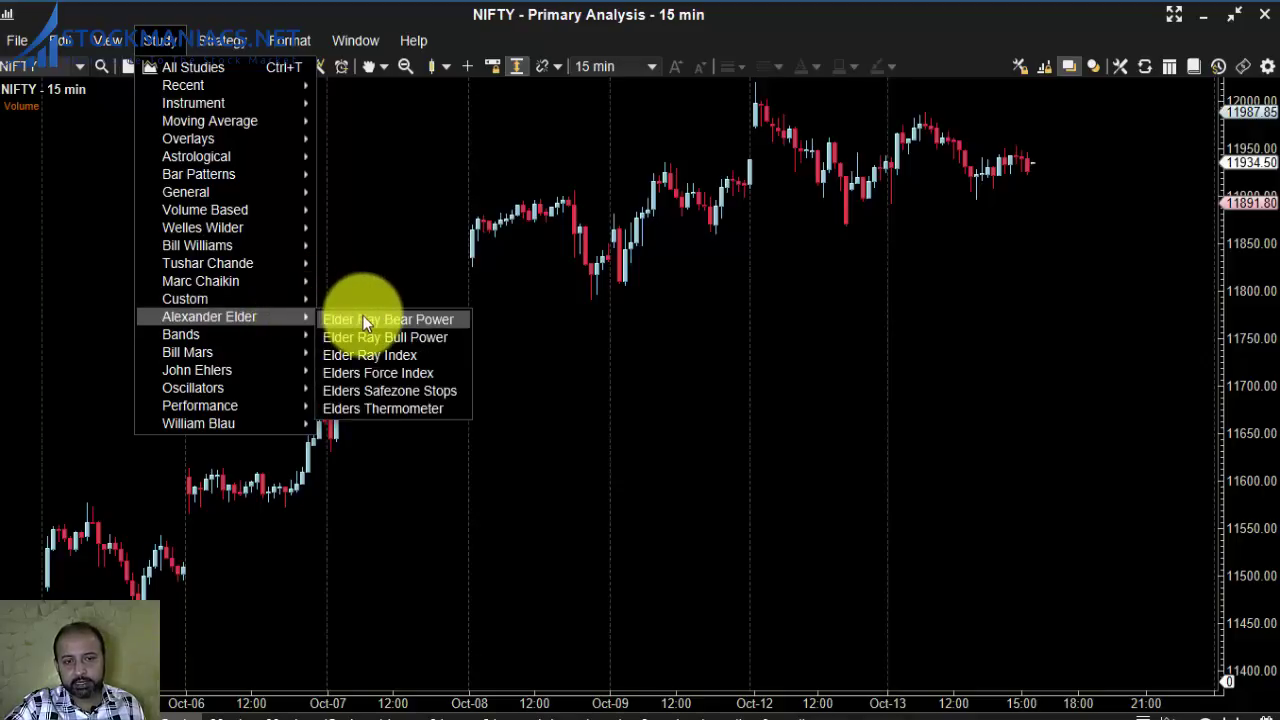
{"action": "mouse_move", "coordinate": [260, 345]}
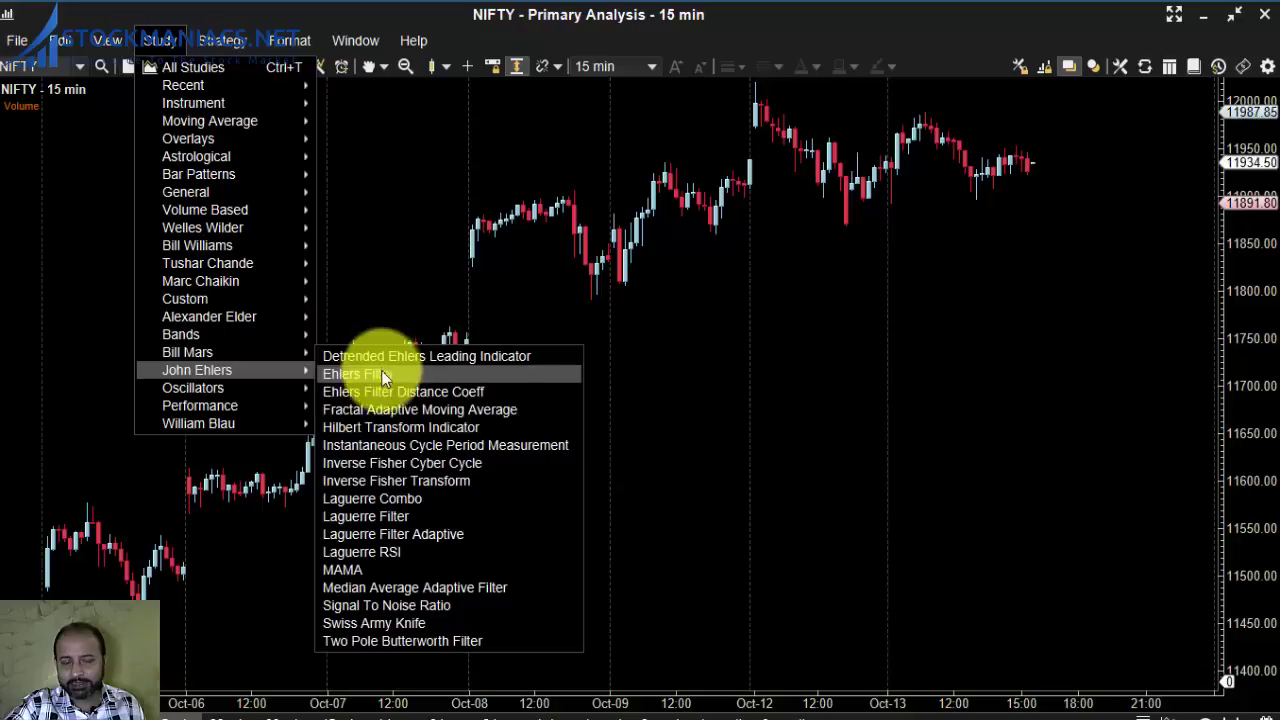
{"action": "mouse_move", "coordinate": [299, 393]}
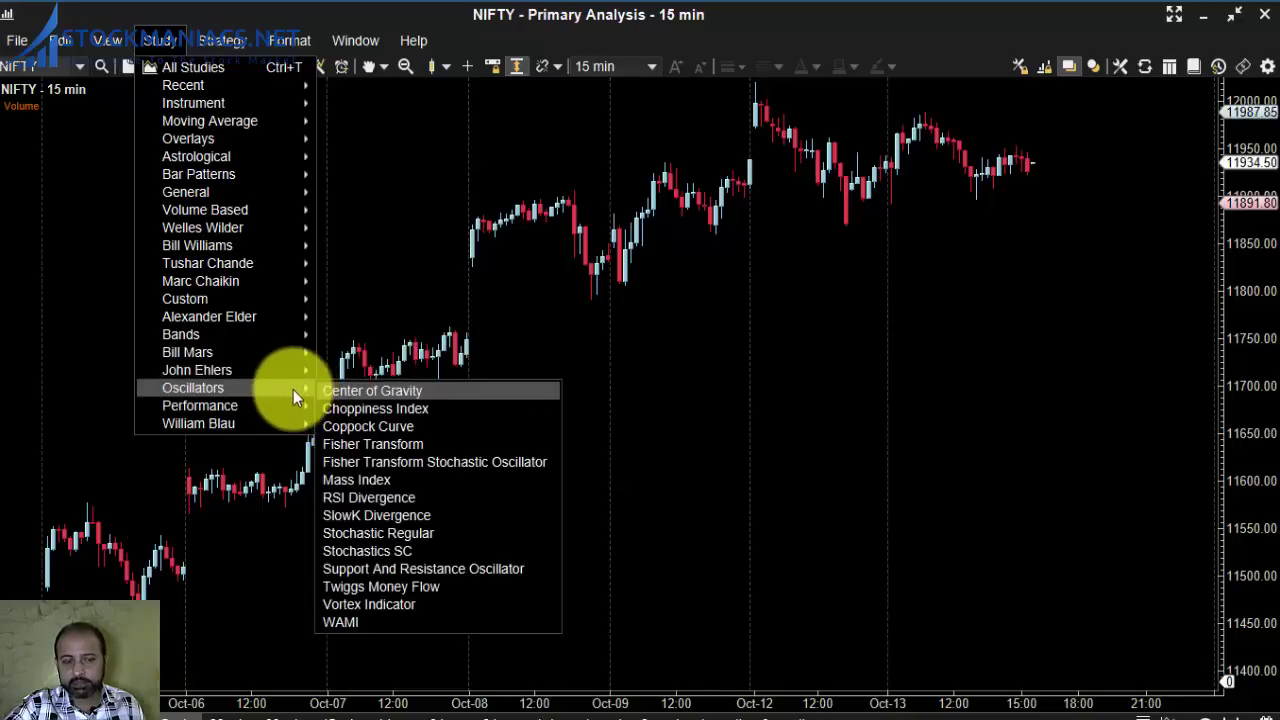
{"action": "mouse_move", "coordinate": [271, 408]}
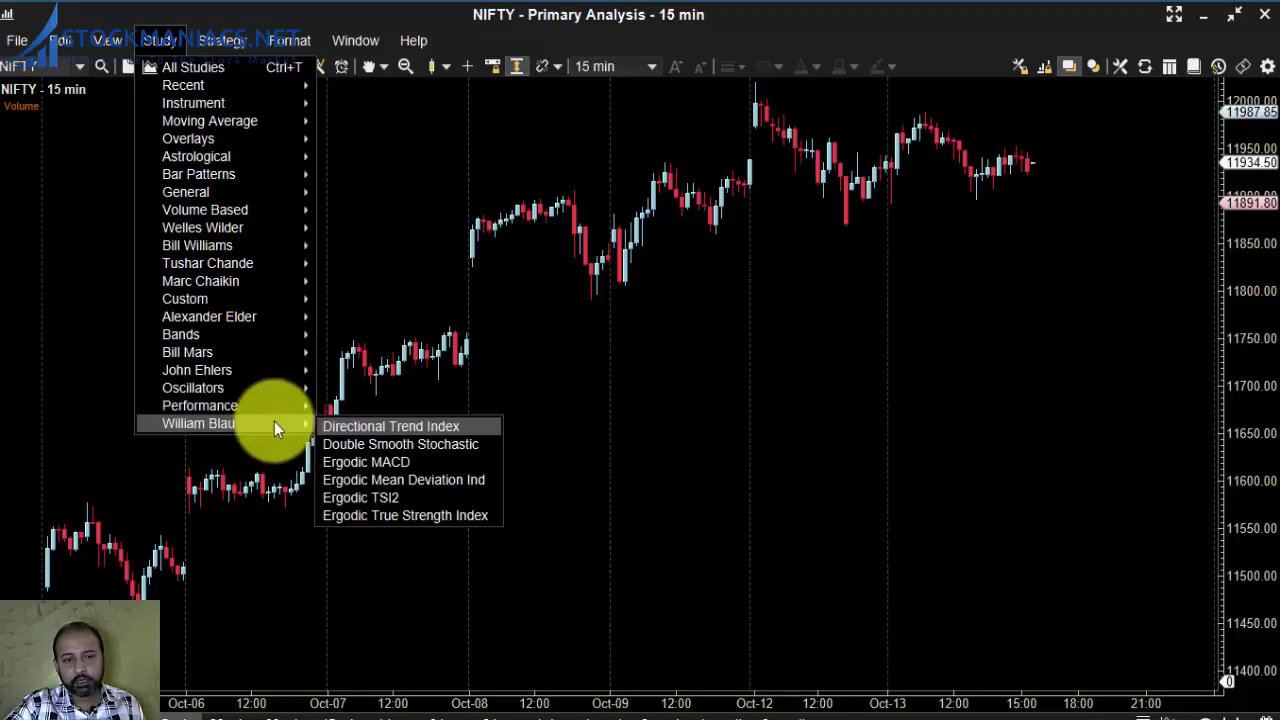
{"action": "mouse_move", "coordinate": [224, 44]}
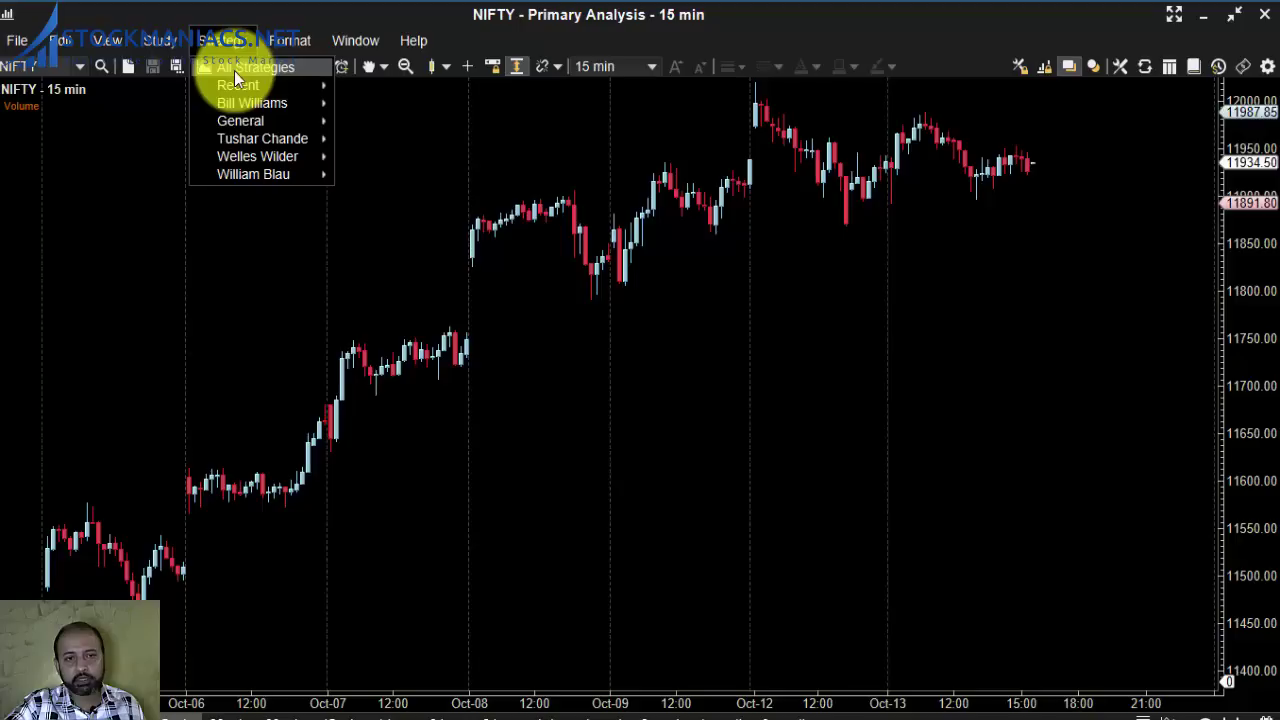
Choose Bill Williams > Accelerator Decelerator Strategy to show its settings (SMA, periods 5, 34, 5).
{"action": "mouse_move", "coordinate": [234, 86]}
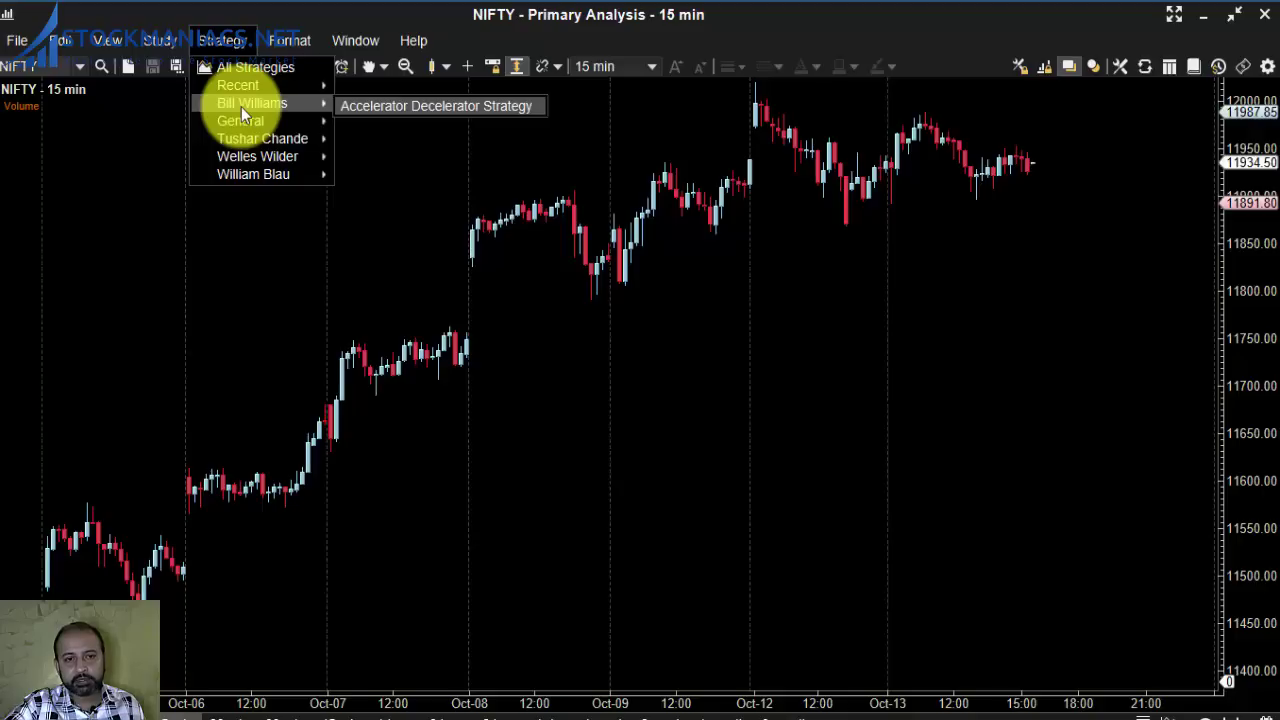
{"action": "mouse_move", "coordinate": [241, 137]}
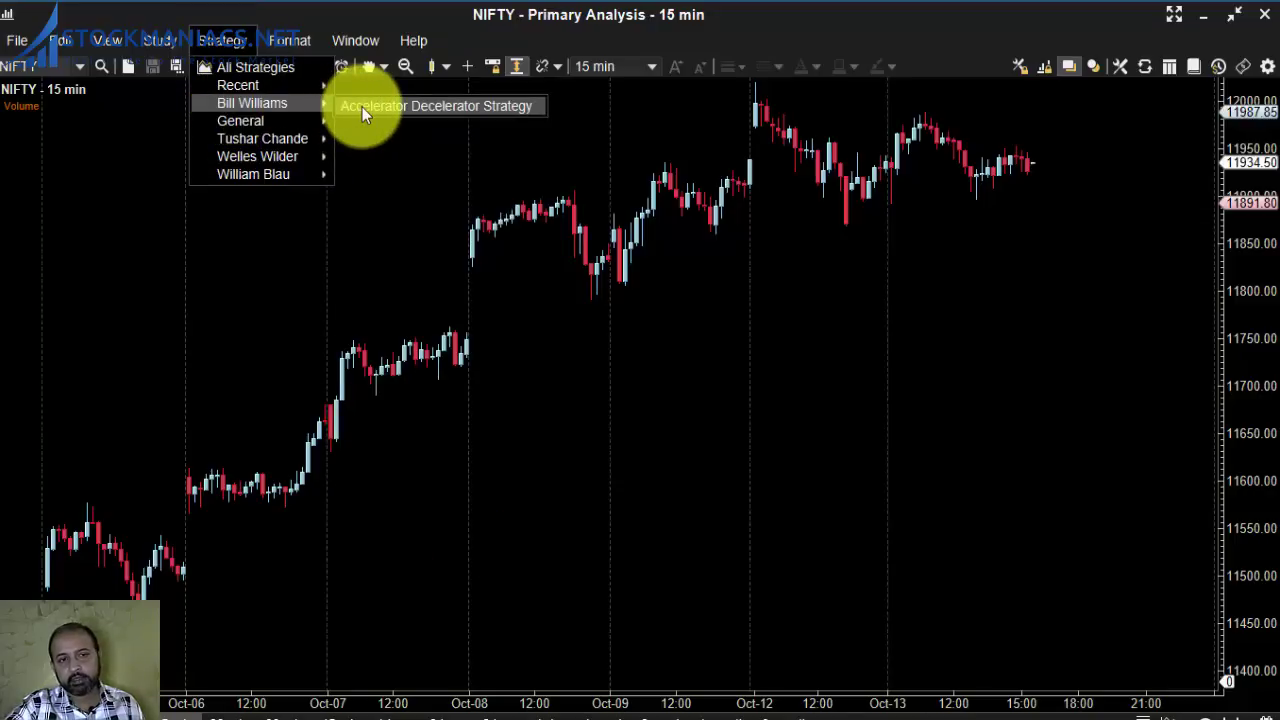
{"action": "left_click", "coordinate": [362, 107]}
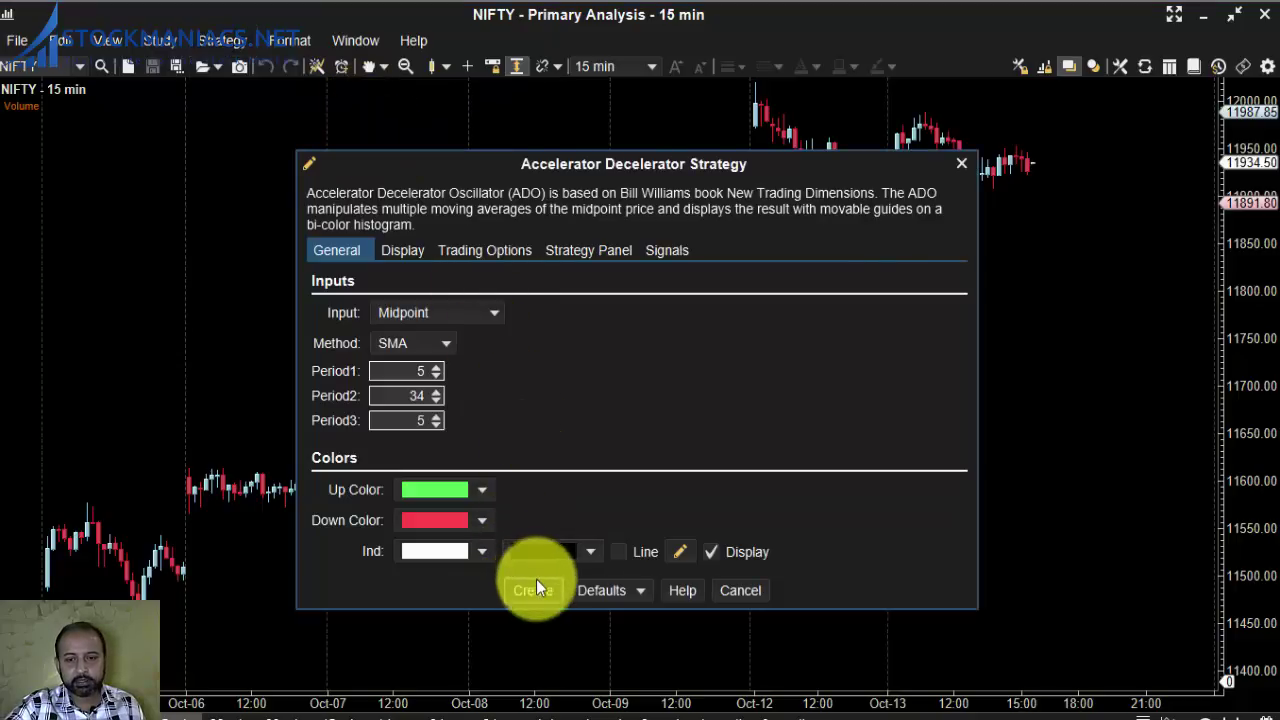
Create the Accelerator Decelerator Strategy on NIFTY with default settings, adding its histogram pane.
{"action": "left_click", "coordinate": [533, 591]}
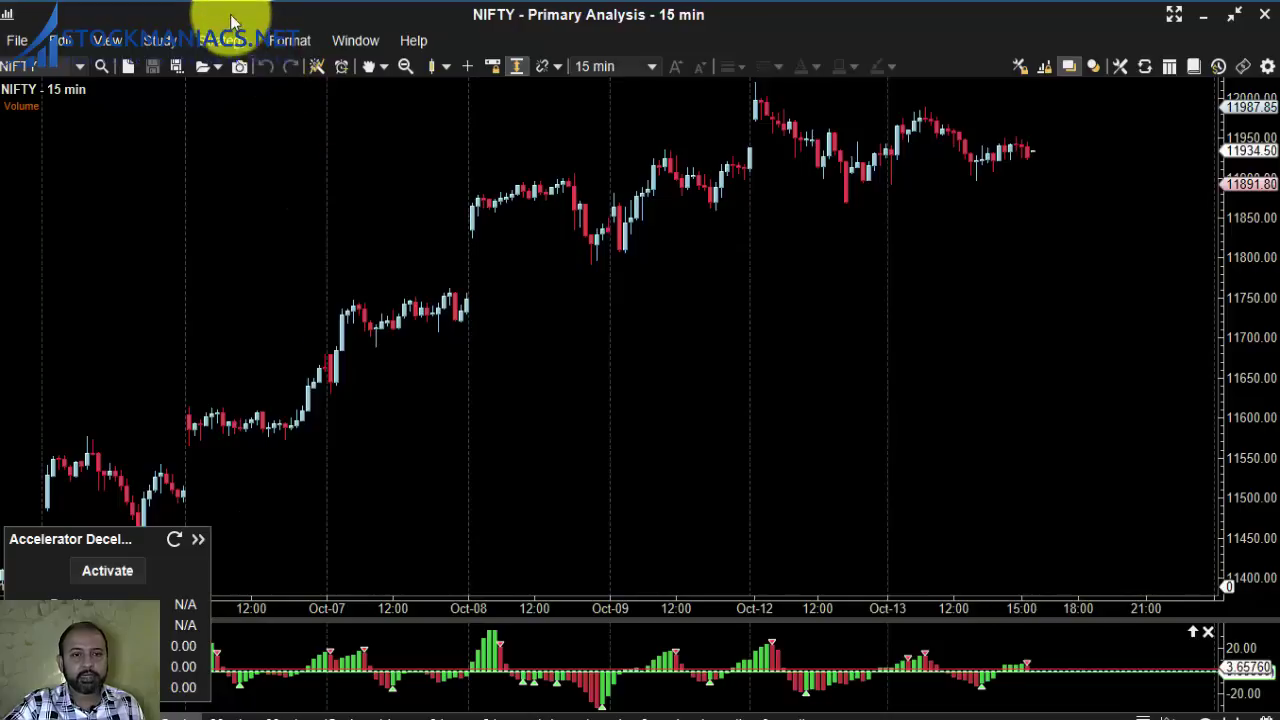
{"action": "left_click", "coordinate": [150, 42]}
{"action": "mouse_move", "coordinate": [166, 121]}
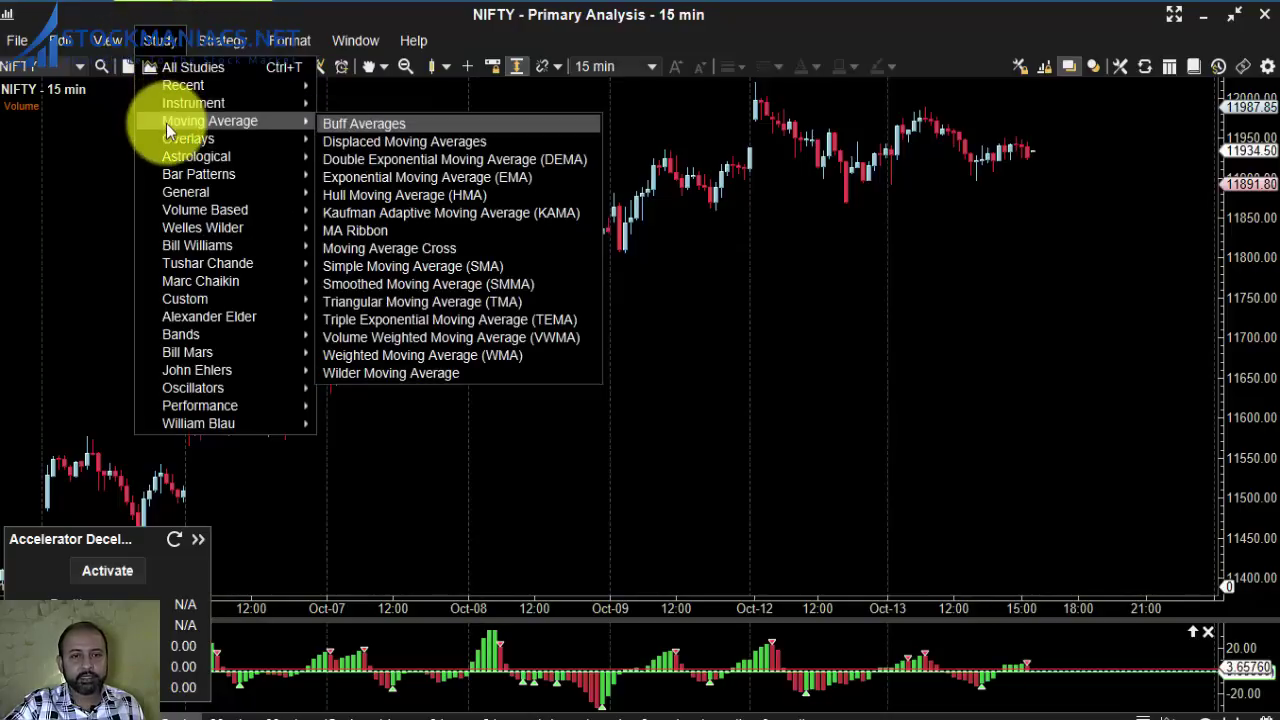
Overlay a default Hull Moving Average, HMA(C,WMA,20), on the NIFTY price candles.
{"action": "left_click", "coordinate": [382, 195]}
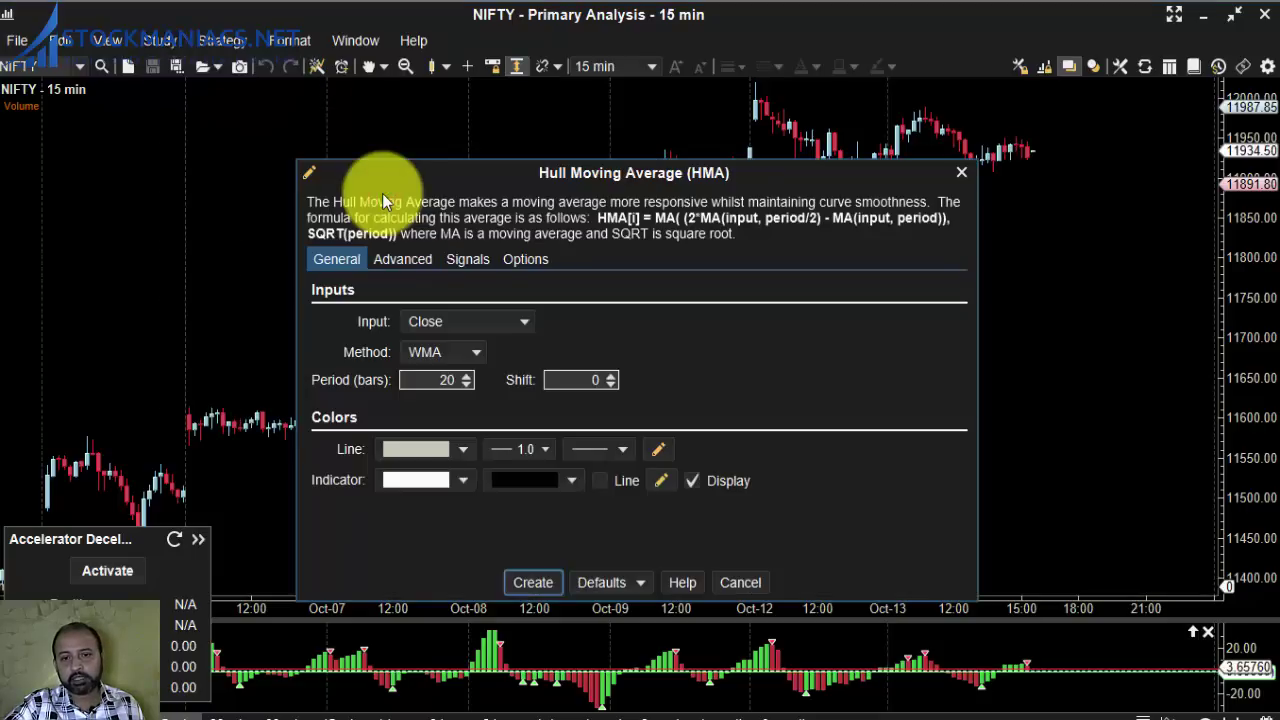
{"action": "left_click", "coordinate": [536, 584]}
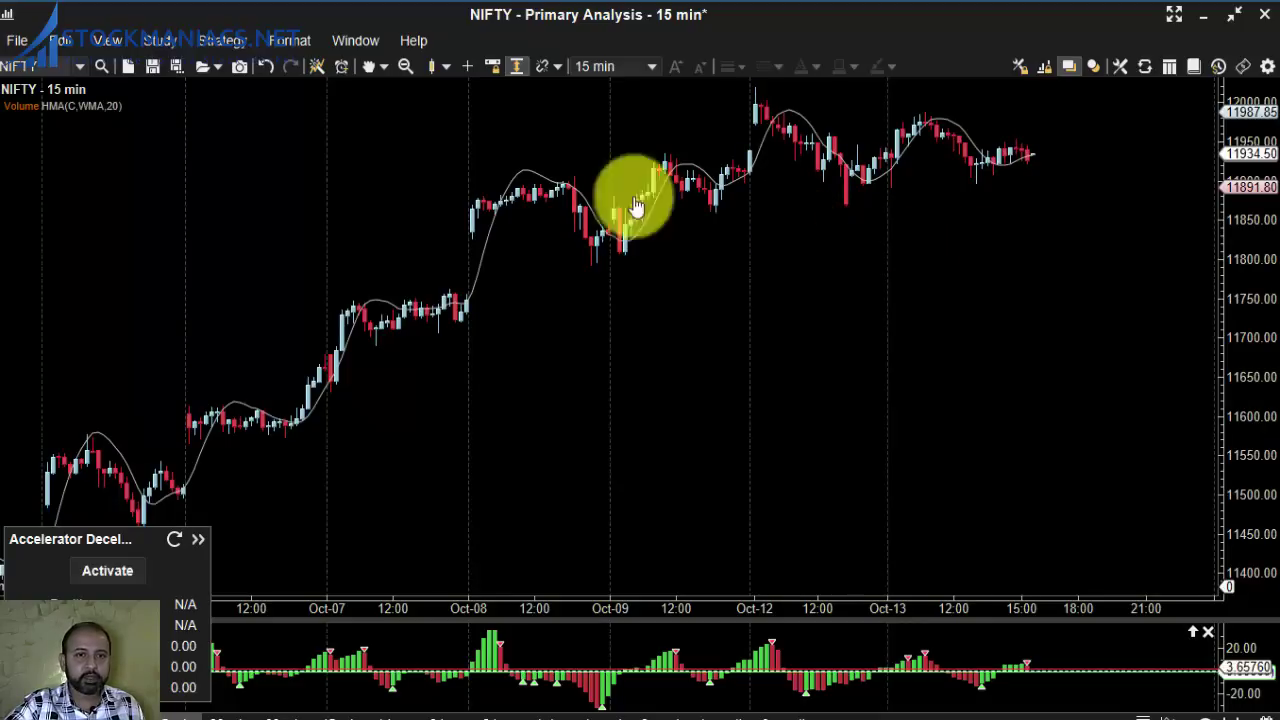
{"action": "left_click", "coordinate": [285, 40]}
{"action": "left_click", "coordinate": [352, 40]}
{"action": "mouse_move", "coordinate": [288, 40]}
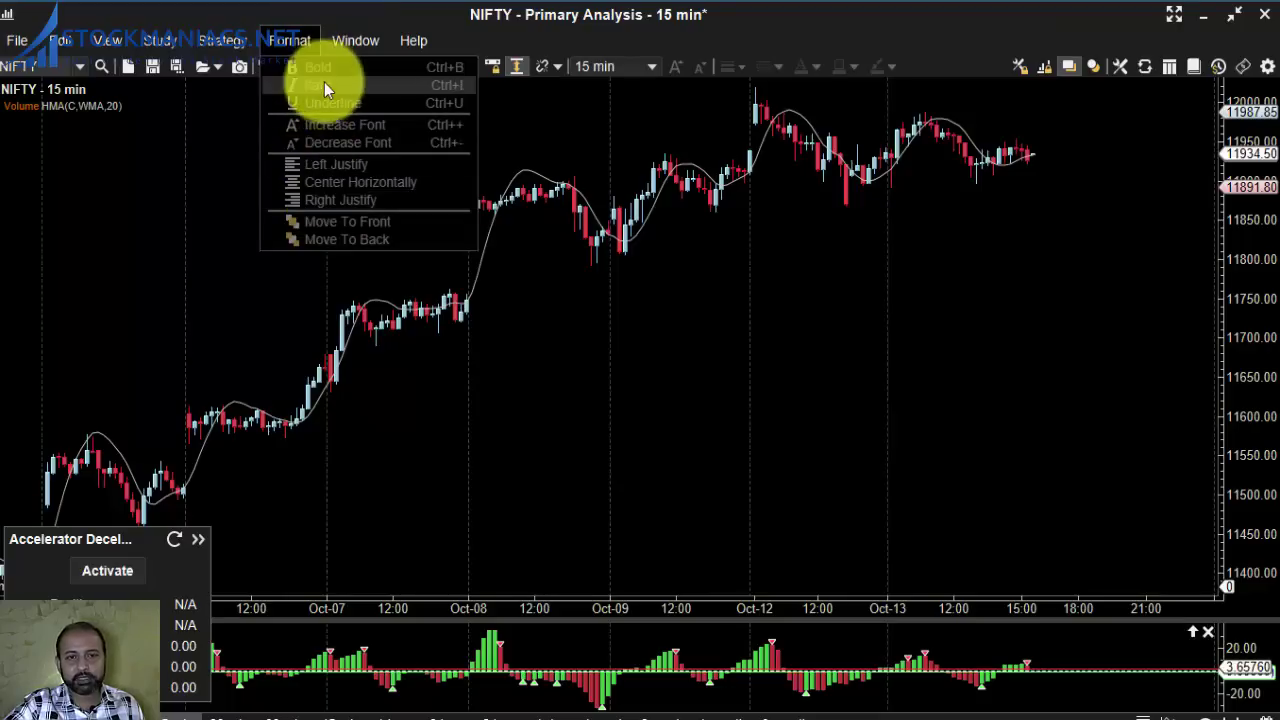
Restore the NIFTY chart window so the Console's Test (3) watch list shows alongside it.
{"action": "mouse_move", "coordinate": [360, 47]}
{"action": "mouse_move", "coordinate": [414, 45]}
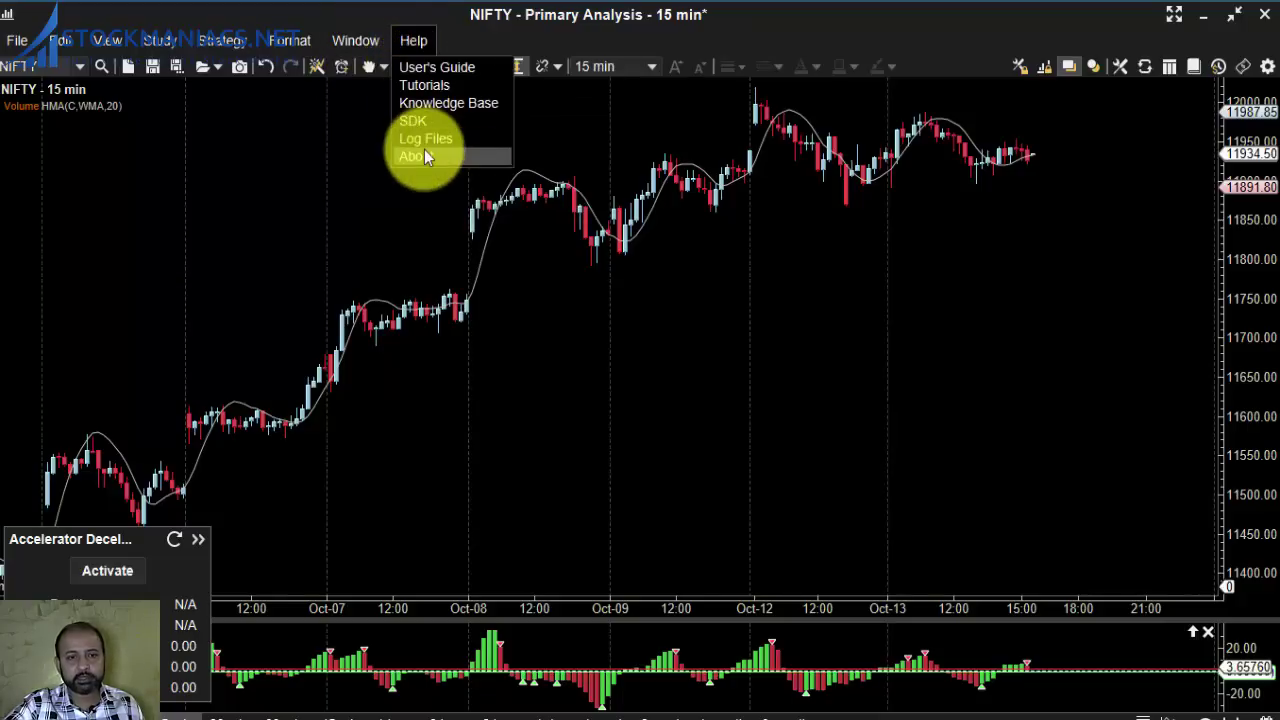
{"action": "left_click", "coordinate": [288, 266]}
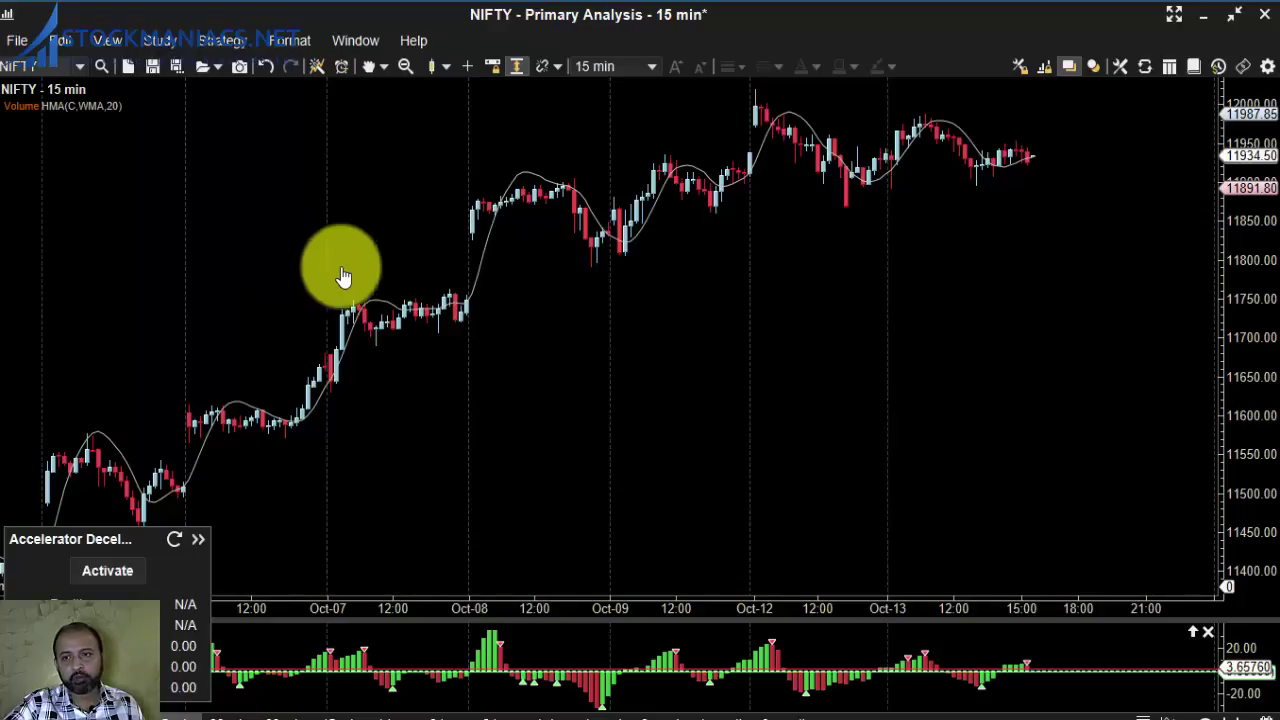
{"action": "left_click", "coordinate": [1238, 17]}
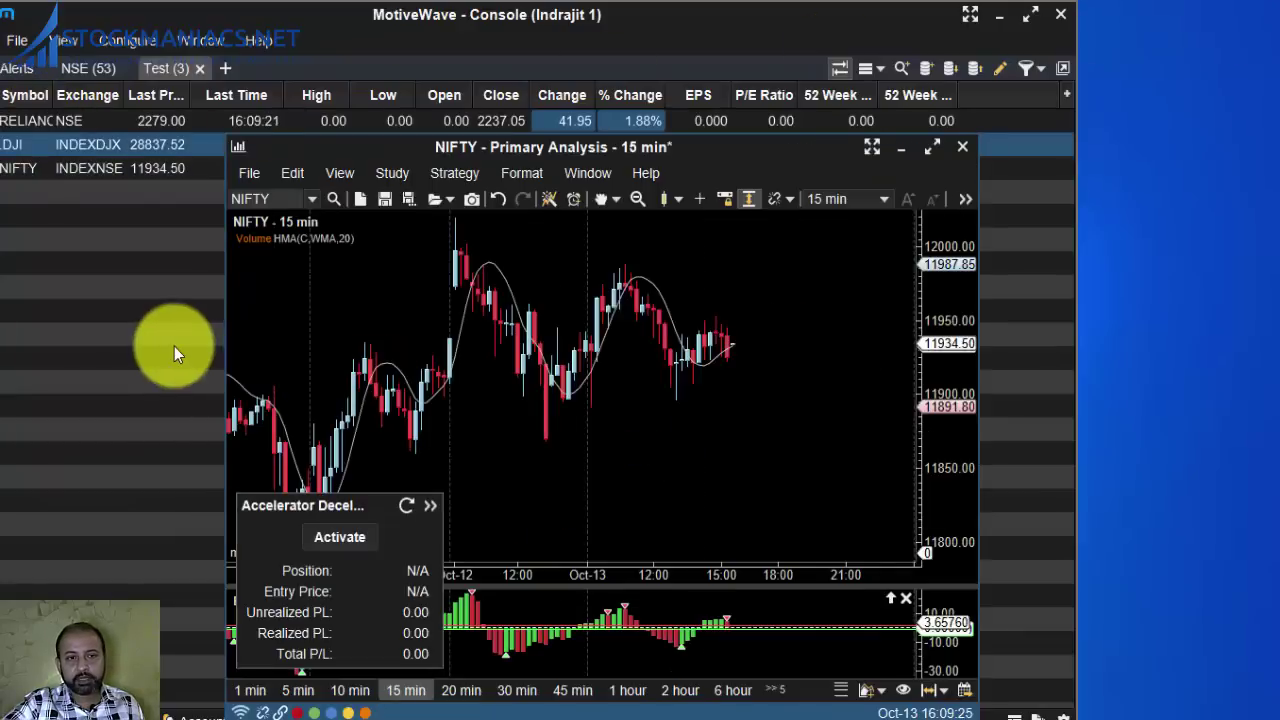
Open a 15-minute .DJI chart window from the Console watchlist and maximise it.
{"action": "left_click", "coordinate": [60, 143]}
{"action": "right_click", "coordinate": [62, 142]}
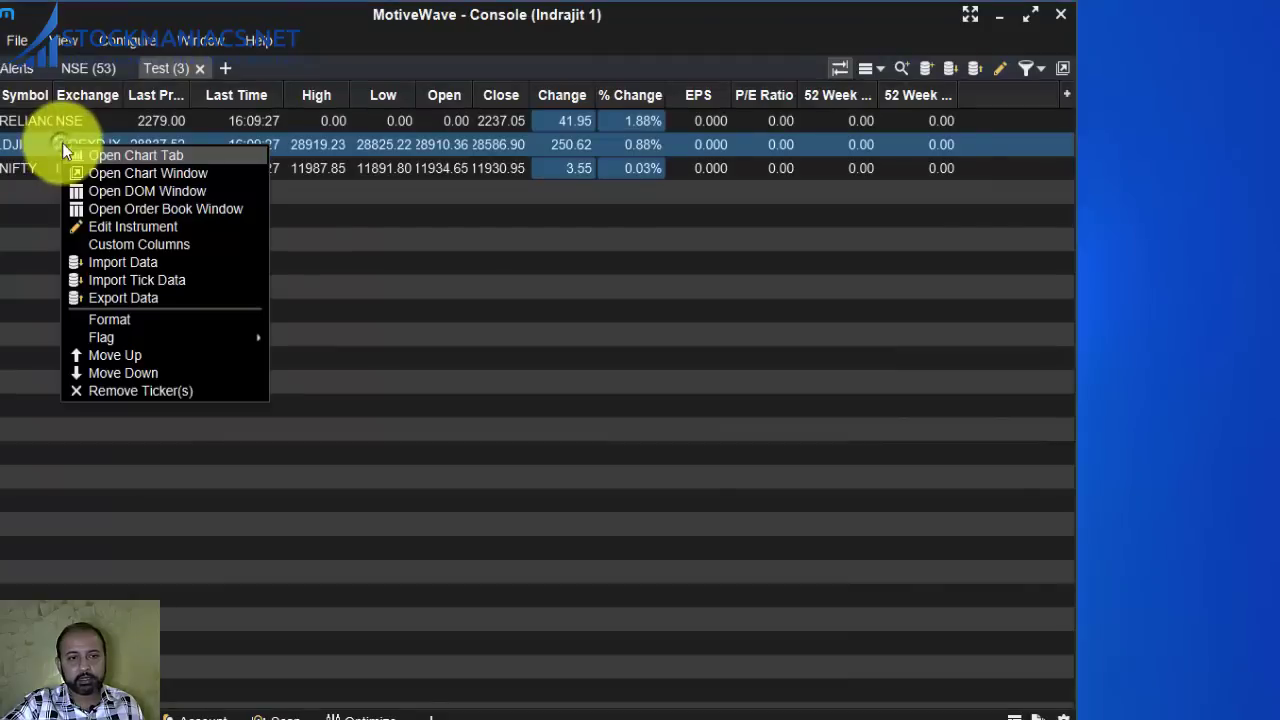
{"action": "left_click", "coordinate": [113, 175]}
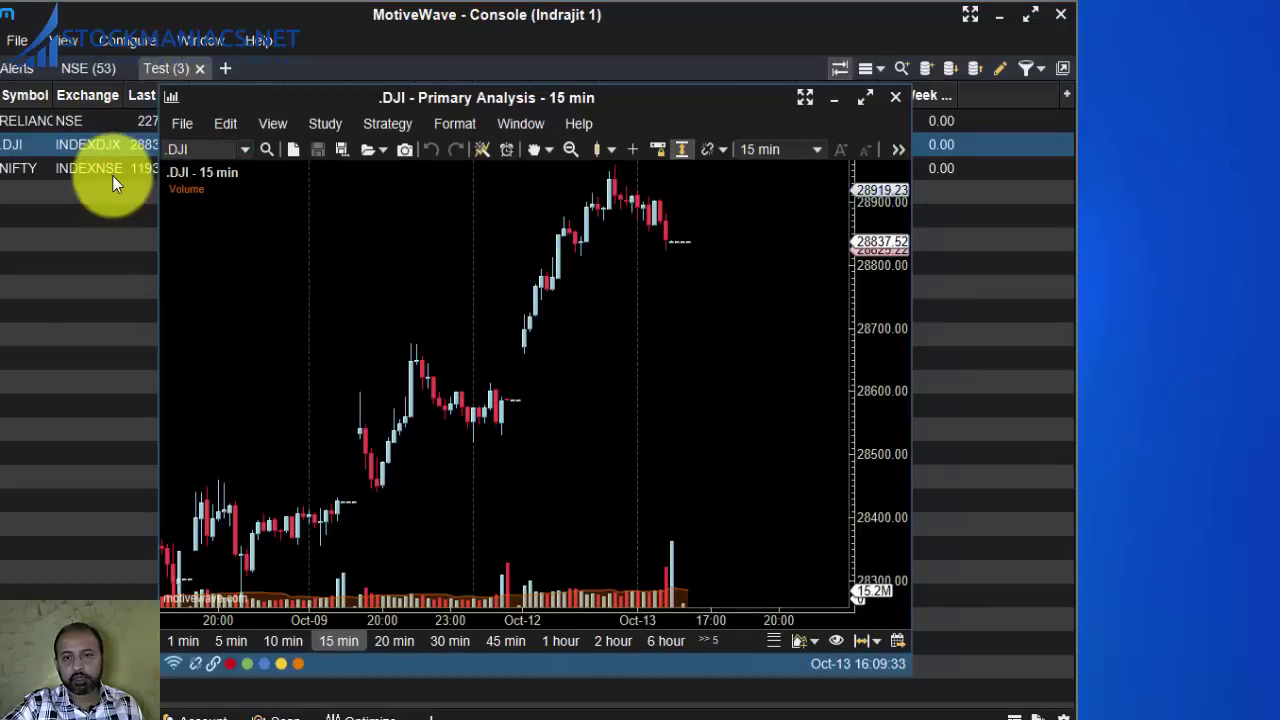
{"action": "left_click_drag", "start_coordinate": [716, 98], "coordinate": [774, 153]}
{"action": "left_click", "coordinate": [920, 156]}
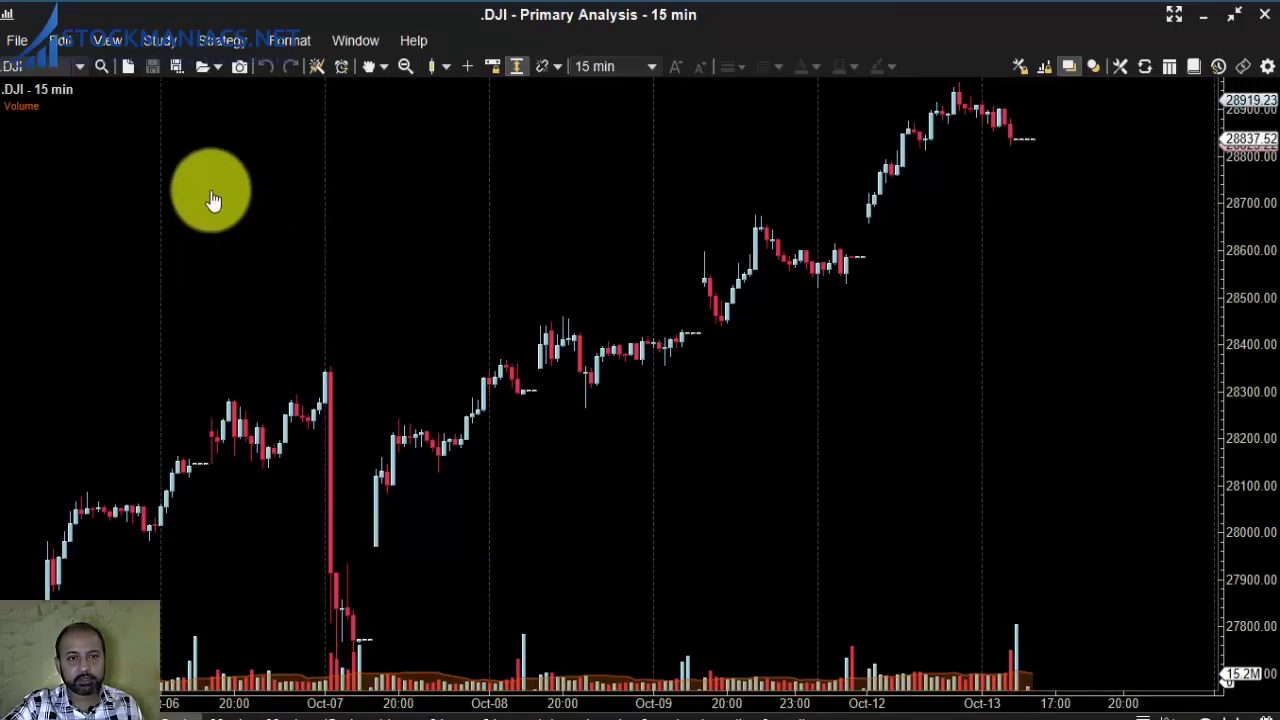
Switch the .DJI chart from 15-minute bars to 1-day bars.
{"action": "left_click", "coordinate": [655, 66]}
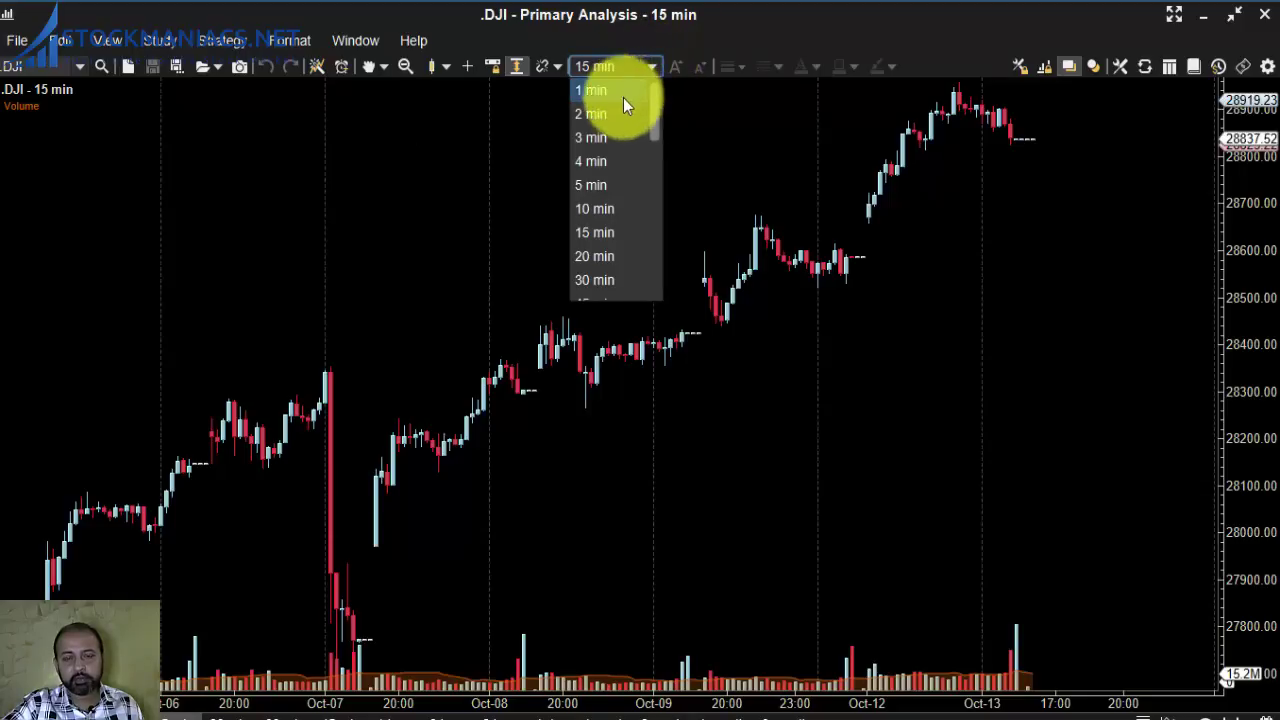
{"action": "mouse_move", "coordinate": [653, 124]}
{"action": "left_mouse_down"}
{"action": "mouse_move", "coordinate": [656, 176]}
{"action": "mouse_move", "coordinate": [666, 106]}
{"action": "left_mouse_up"}
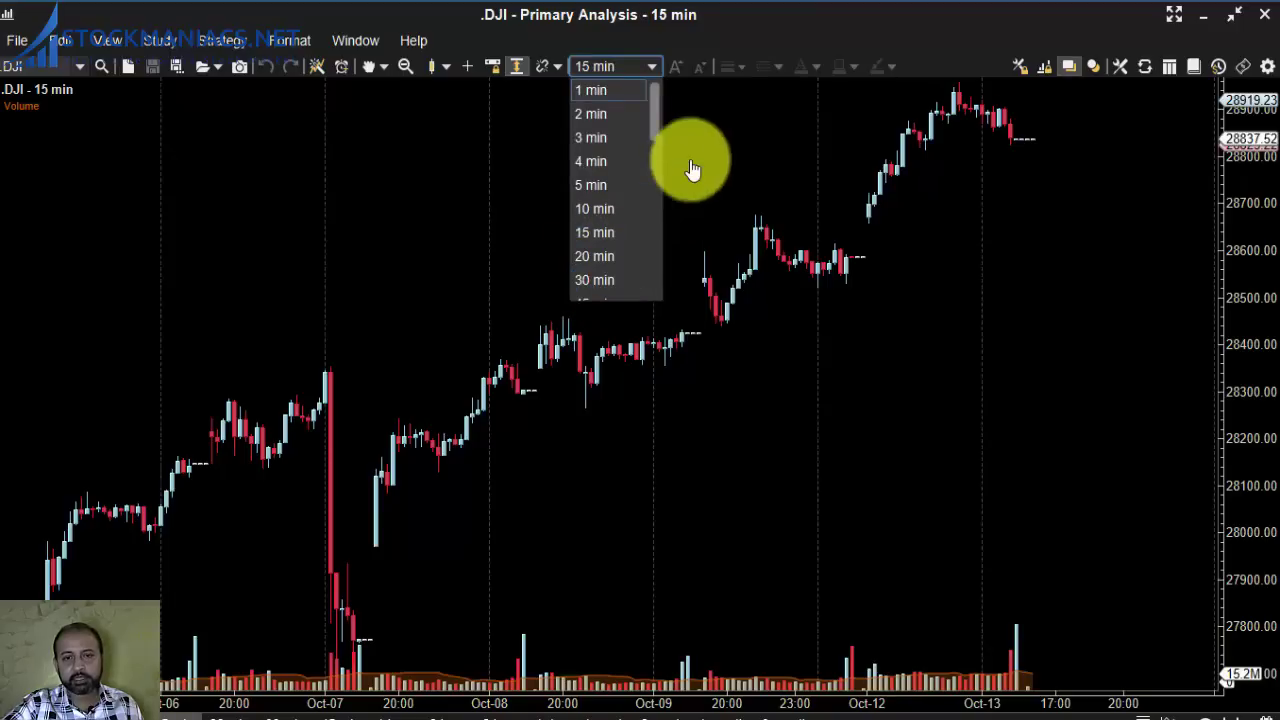
{"action": "left_click_drag", "start_coordinate": [662, 131], "coordinate": [655, 173]}
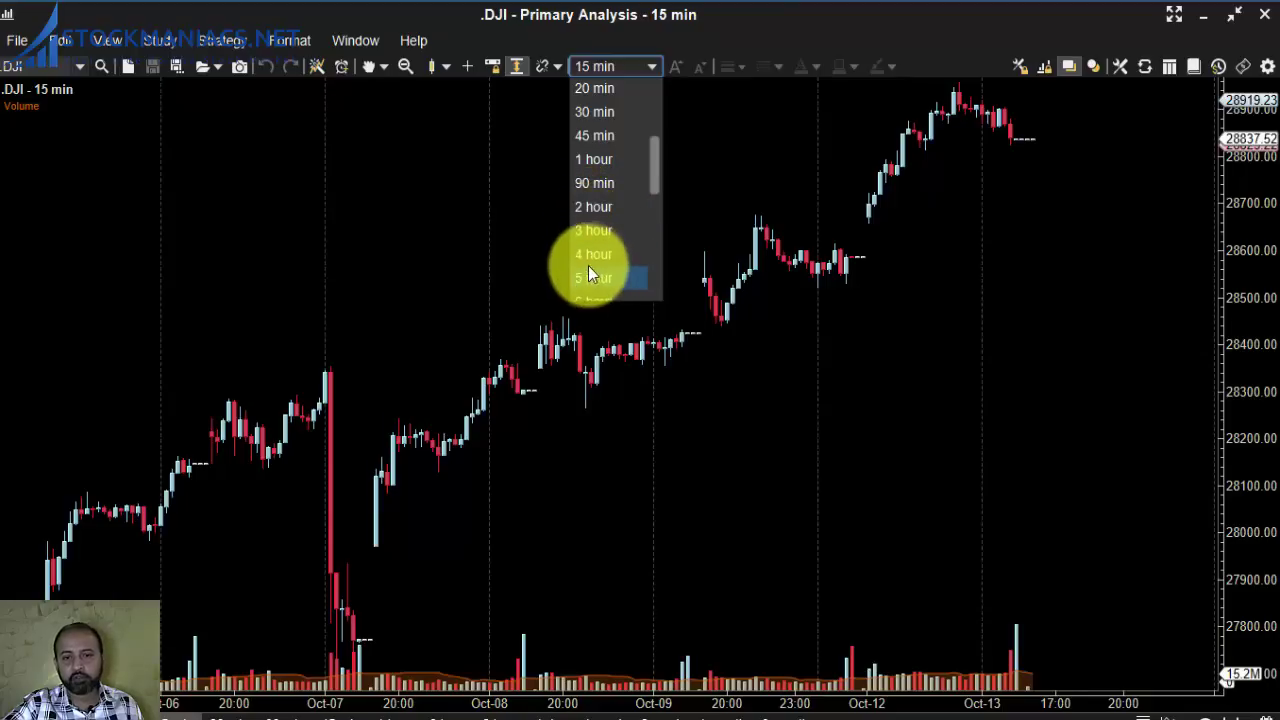
{"action": "left_click_drag", "start_coordinate": [650, 189], "coordinate": [662, 223]}
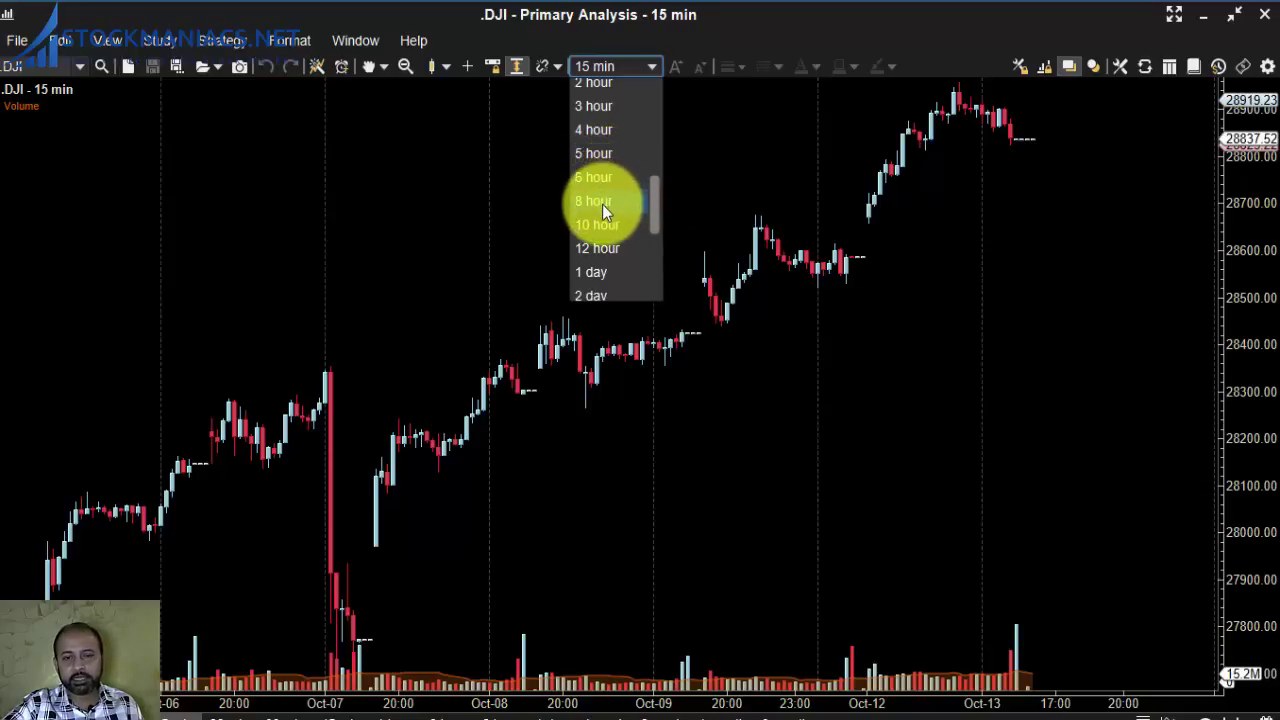
{"action": "left_click", "coordinate": [586, 274]}
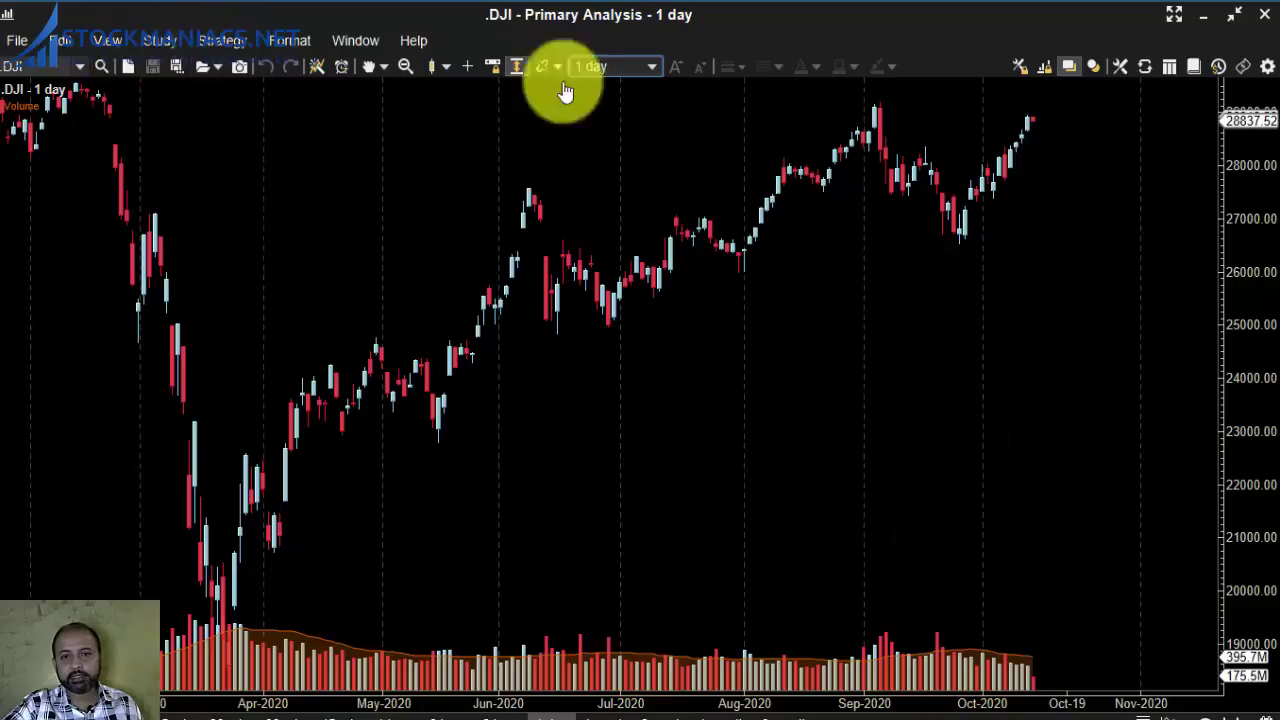
Change the .DJI chart's interval from 1 day to 1 week.
{"action": "left_click", "coordinate": [650, 68]}
{"action": "scroll", "coordinate": [652, 215], "scroll_direction": "down", "scroll_amount": 3}
{"action": "scroll", "coordinate": [654, 240], "scroll_direction": "down", "scroll_amount": 1}
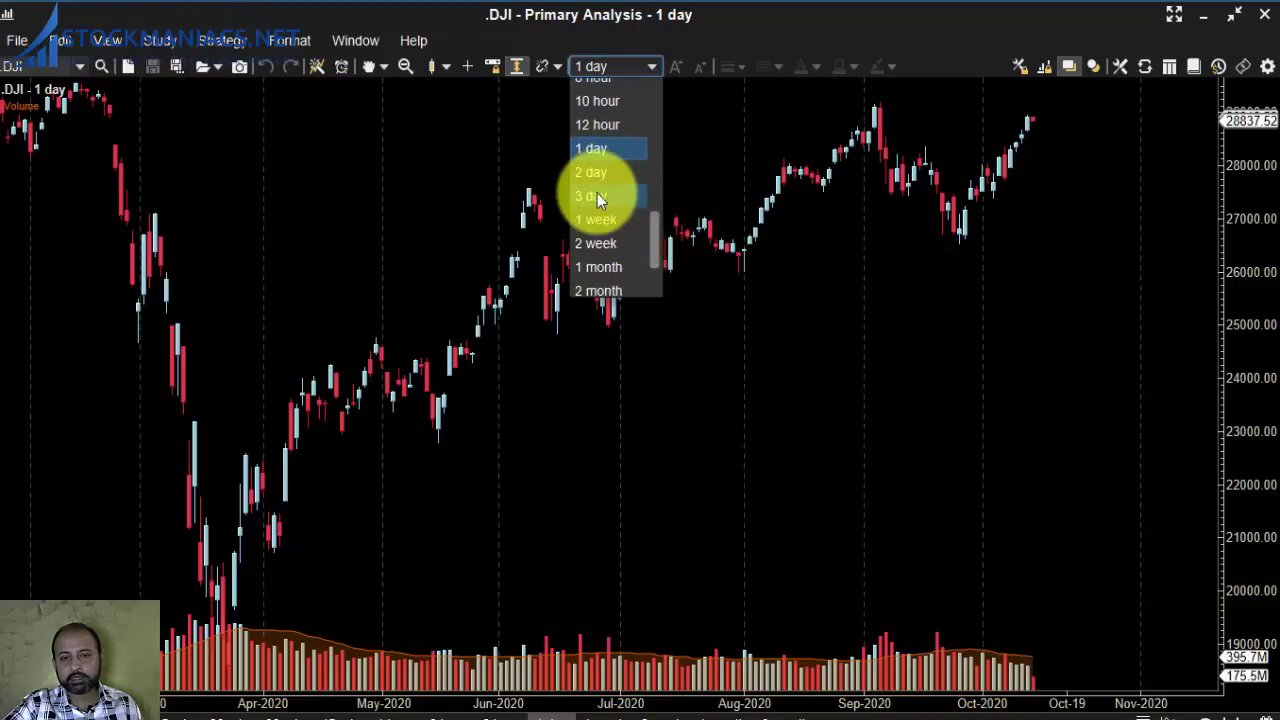
{"action": "left_click", "coordinate": [599, 219]}
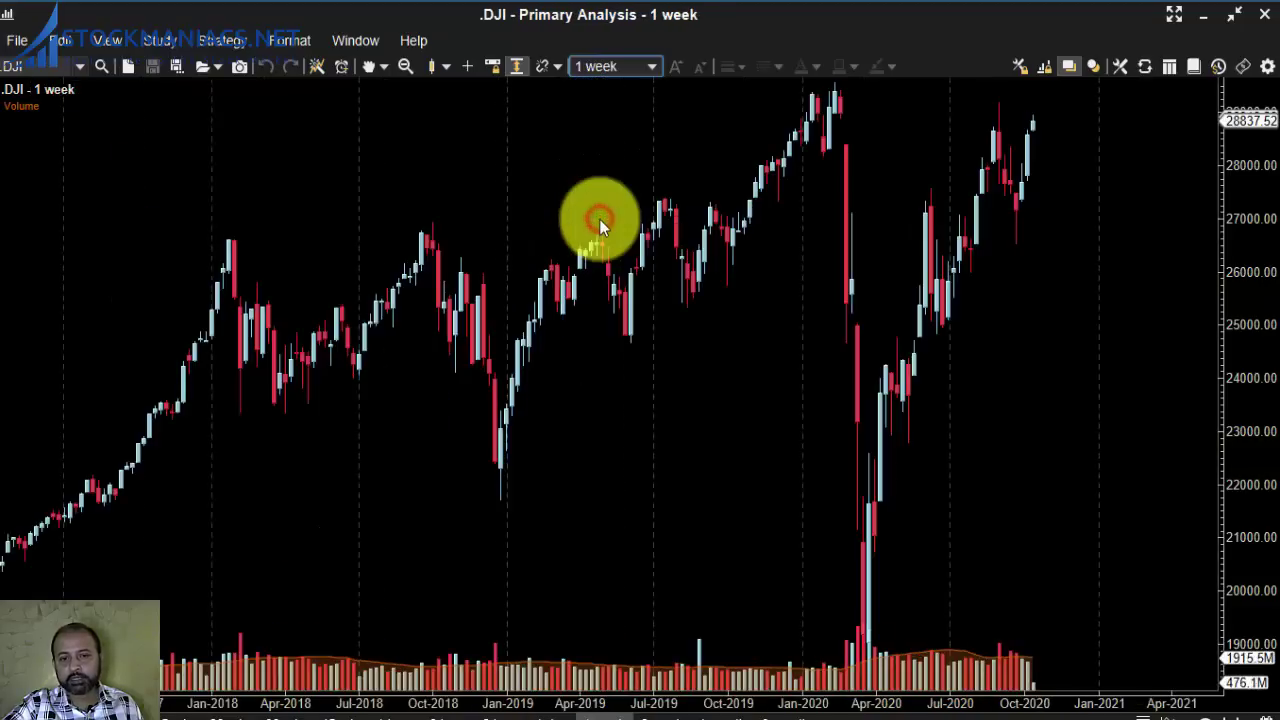